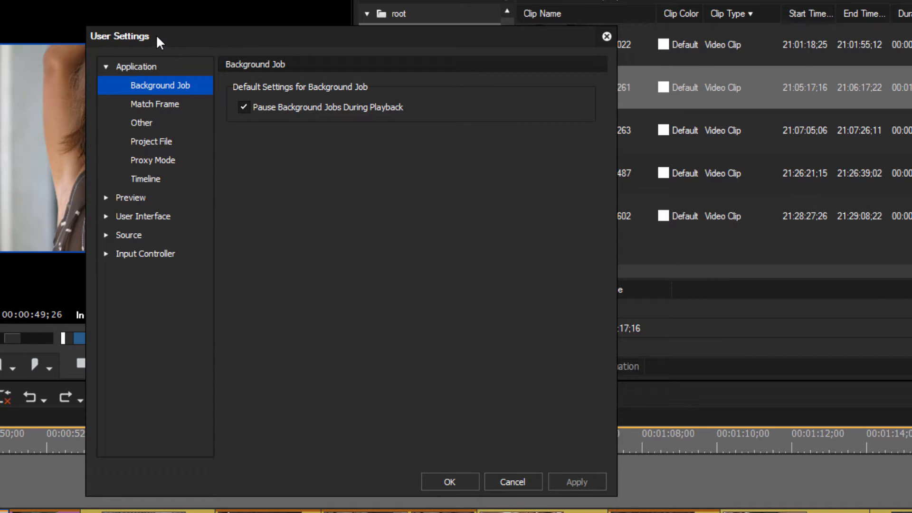
# Open the User Settings and review the Background Job and Match Frame options under Application.
pyautogui.click(504, 482)
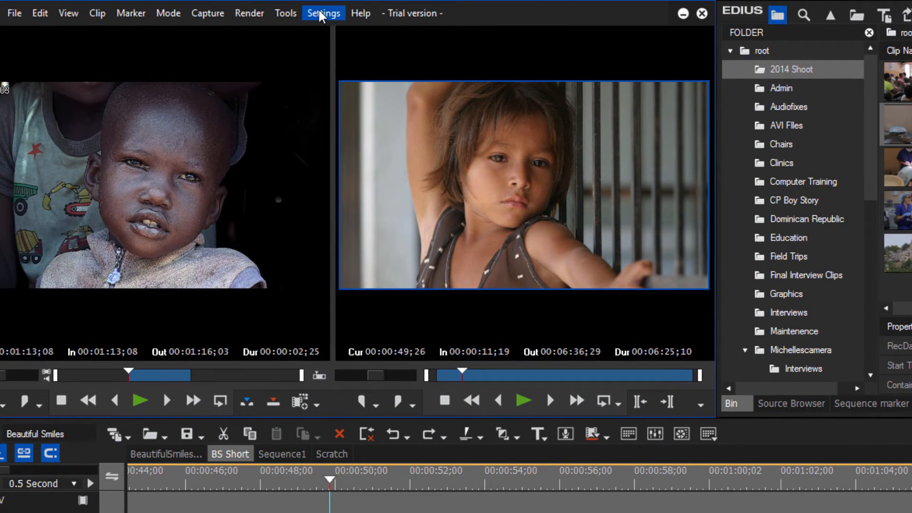
pyautogui.click(322, 14)
pyautogui.click(356, 52)
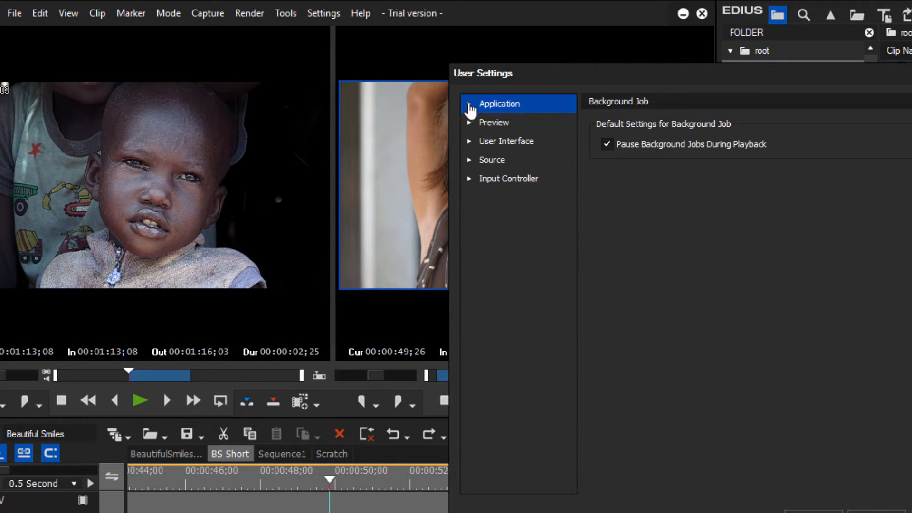
pyautogui.click(469, 103)
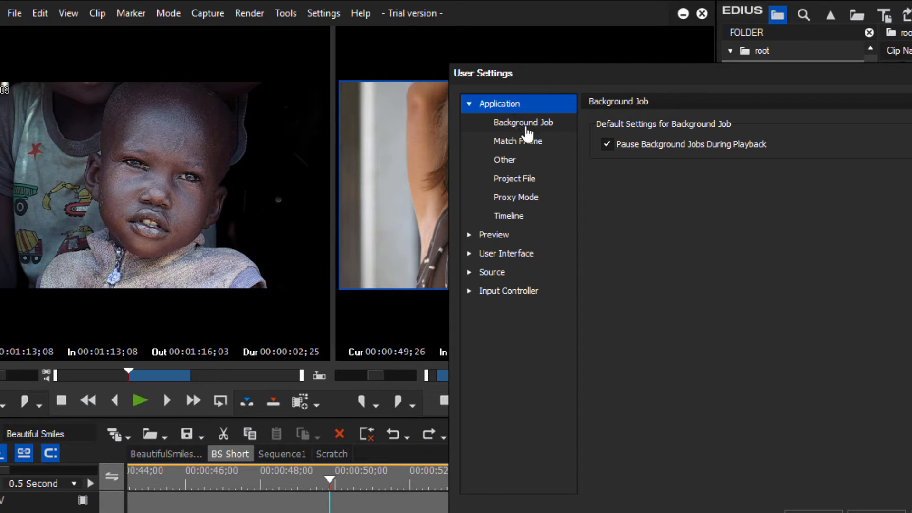
pyautogui.click(524, 125)
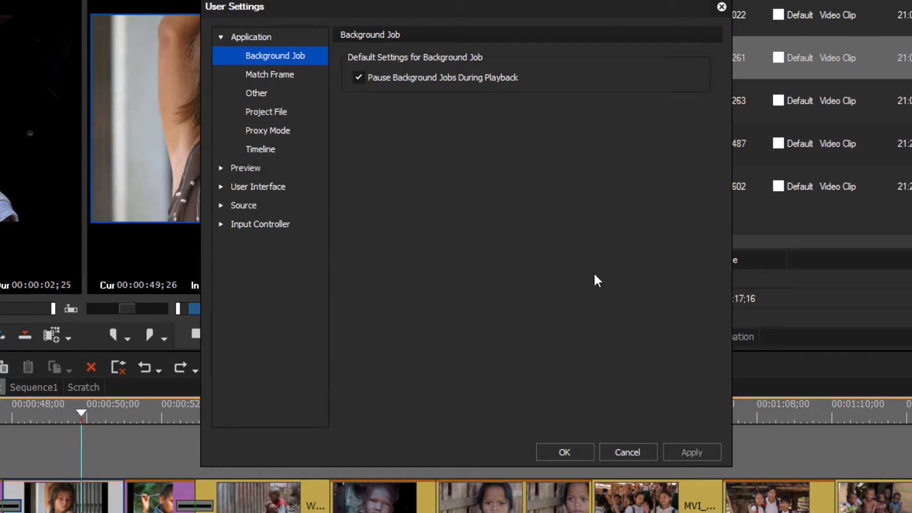
pyautogui.click(270, 75)
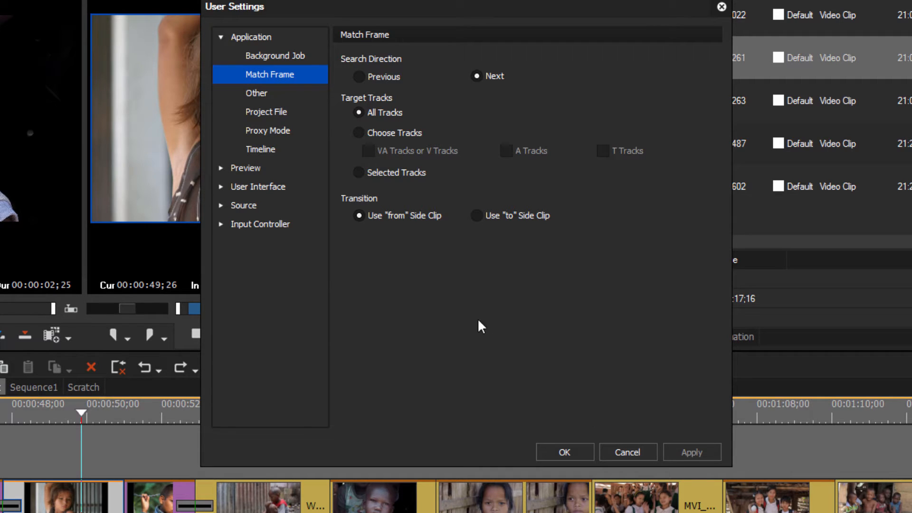
# Set the number of files in the recently used clip list to 10 in the Other application settings.
pyautogui.click(256, 95)
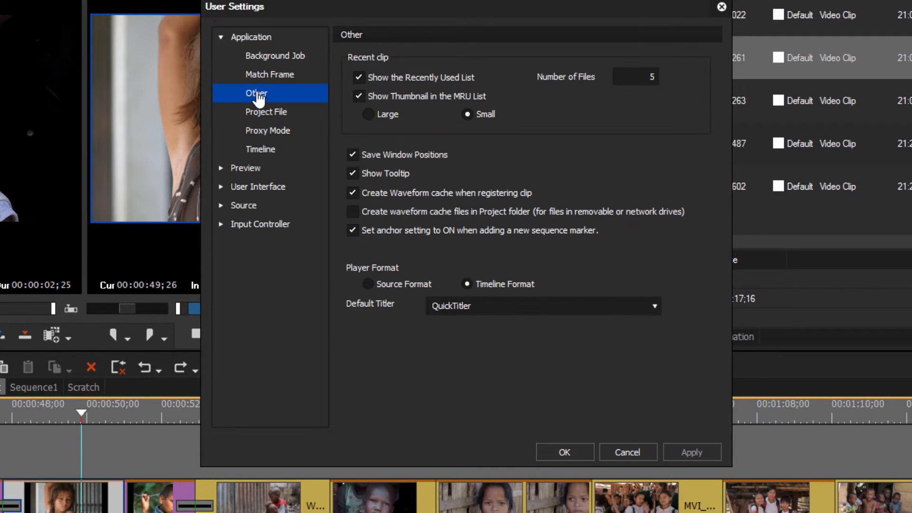
pyautogui.press('Tab')
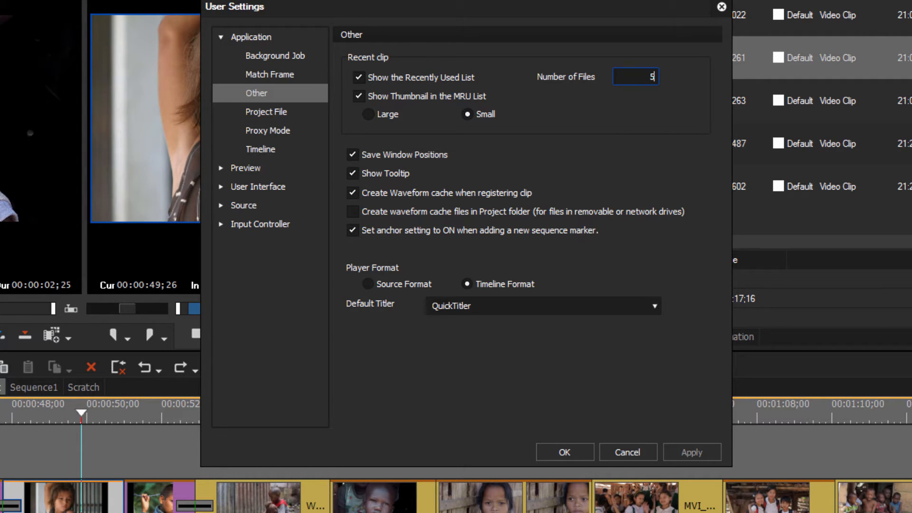
pyautogui.doubleClick(643, 82)
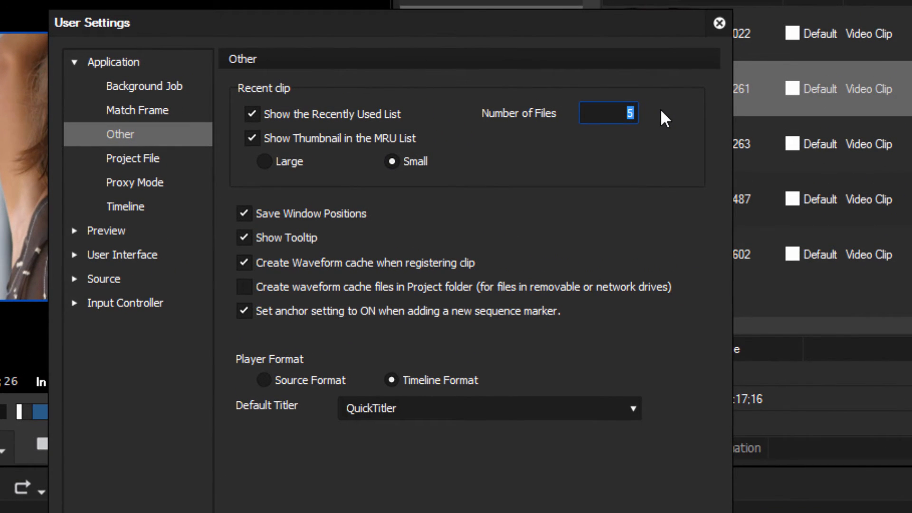
pyautogui.write('10')
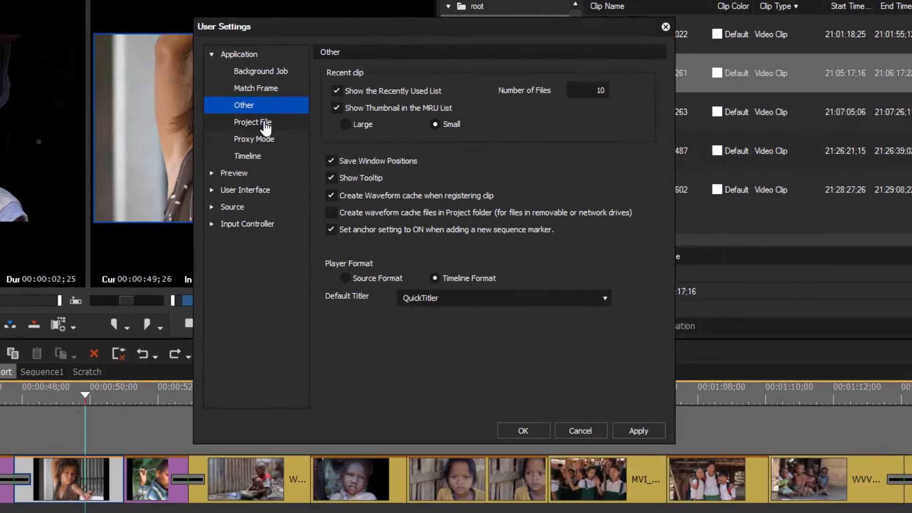
# Set the number of files in the recent project list to 20 in the Project File settings.
pyautogui.click(274, 105)
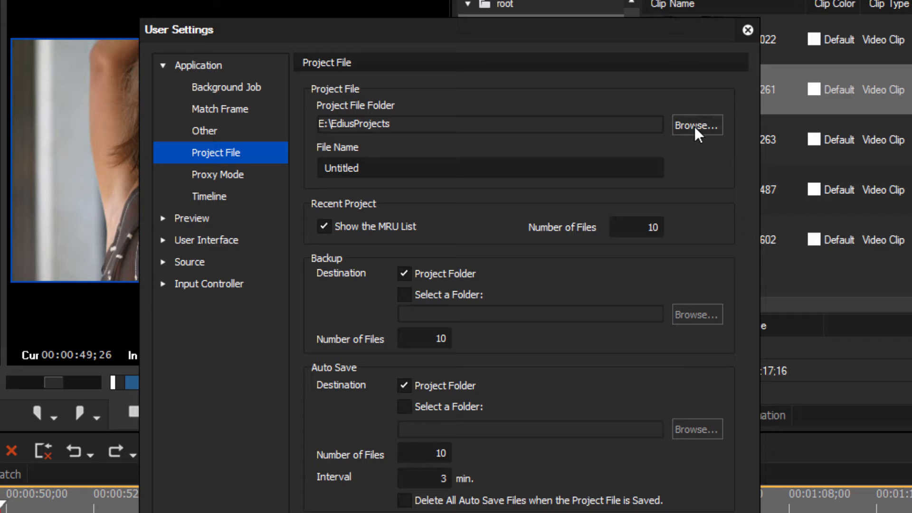
pyautogui.click(445, 172)
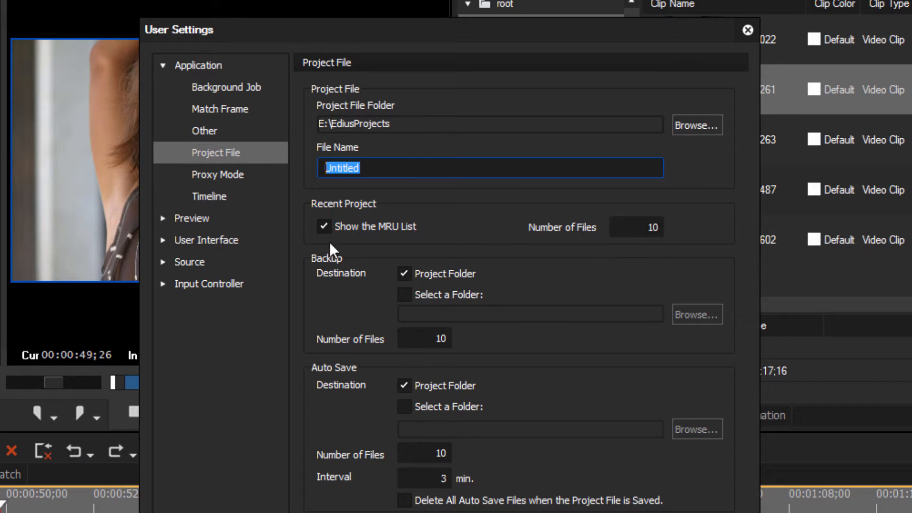
pyautogui.click(322, 224)
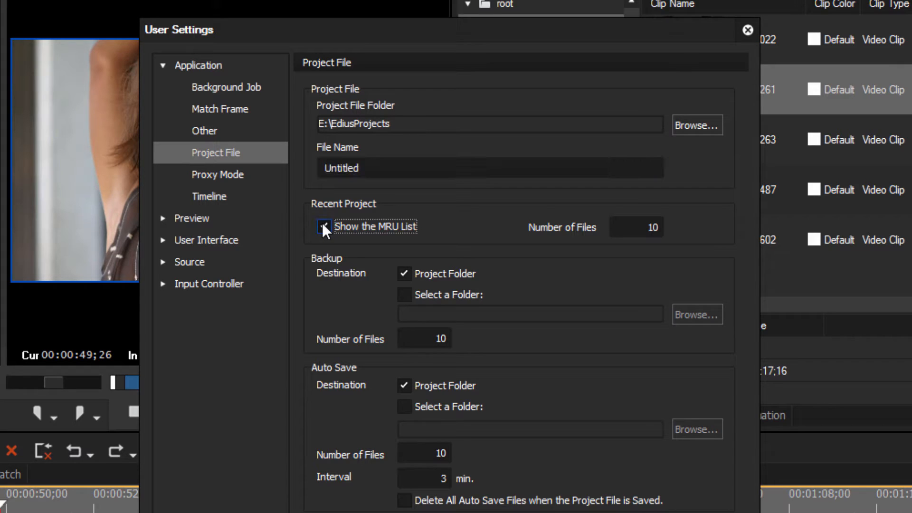
pyautogui.click(624, 228)
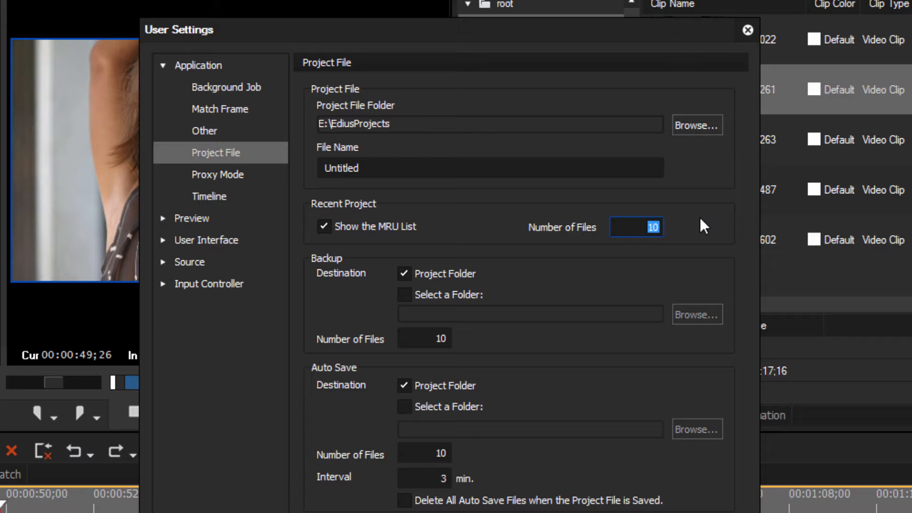
pyautogui.write('20')
# Switch the project backup destination from the project folder to a new folder, E:\Edius backups.
pyautogui.click(409, 293)
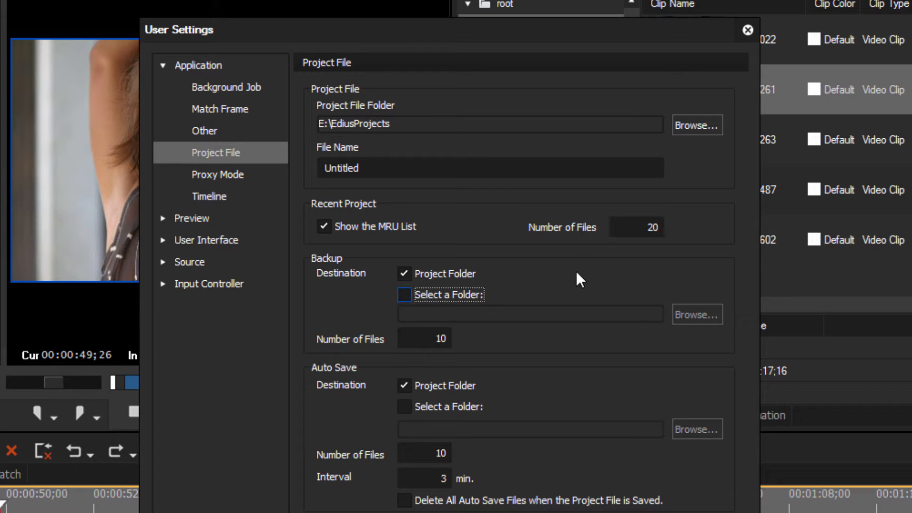
pyautogui.click(403, 274)
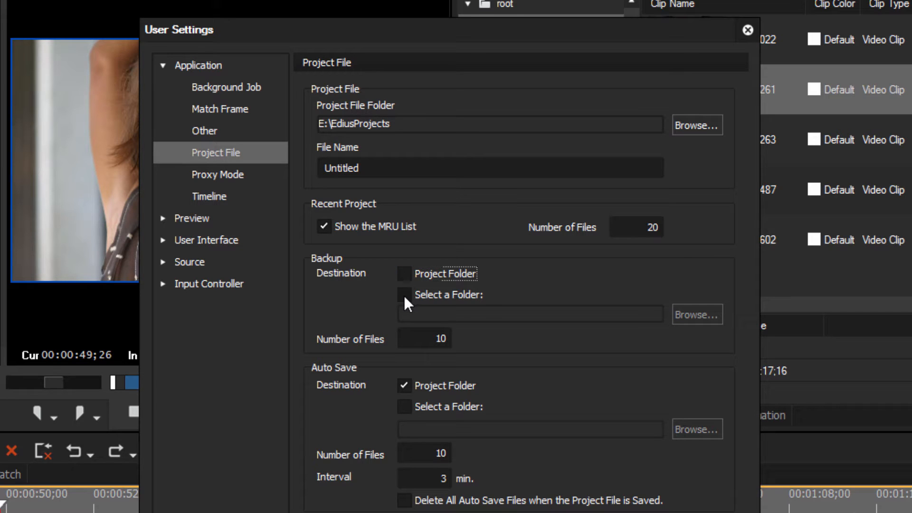
pyautogui.click(404, 295)
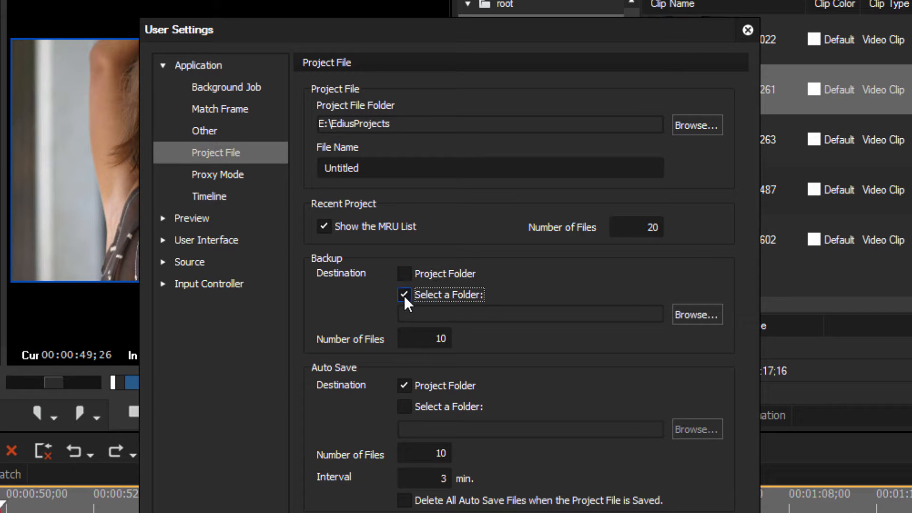
pyautogui.click(693, 315)
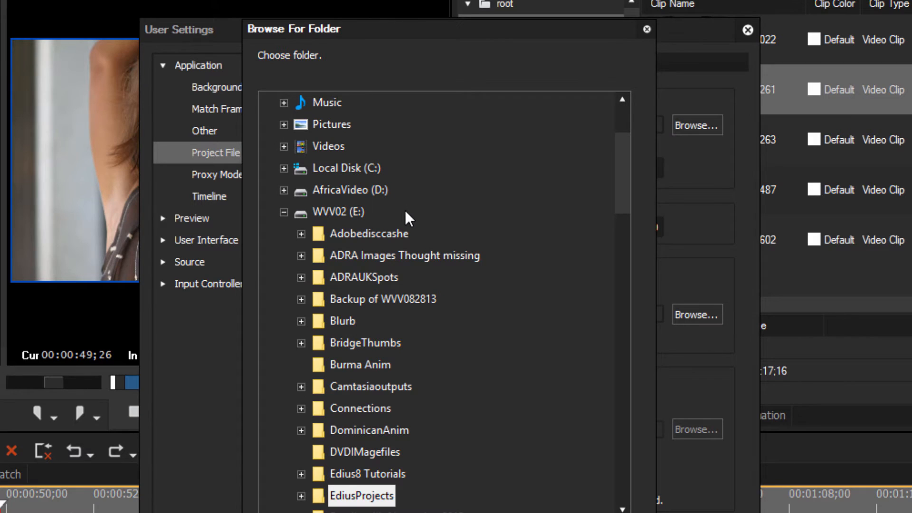
pyautogui.click(283, 212)
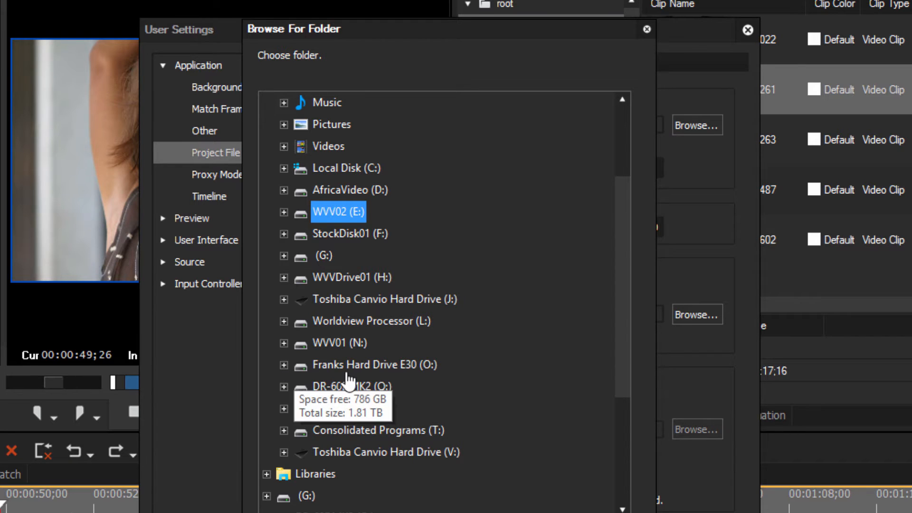
pyautogui.click(283, 365)
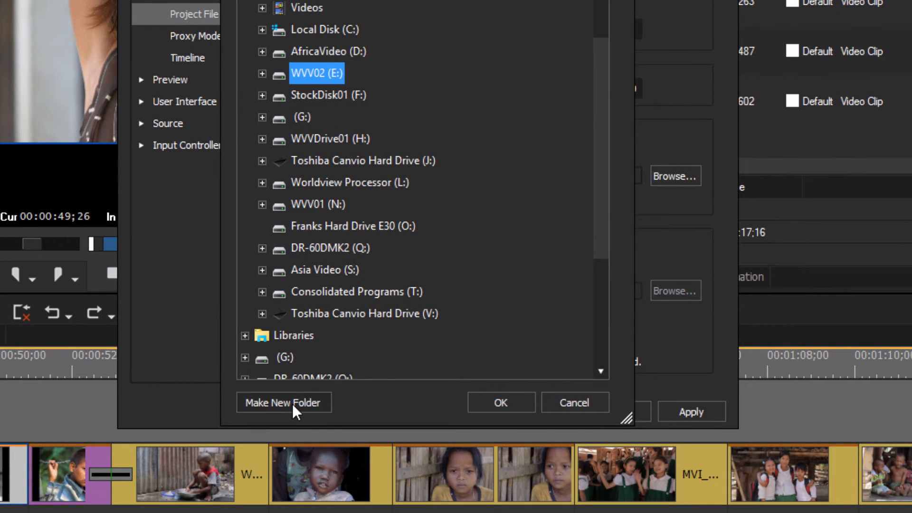
pyautogui.click(292, 403)
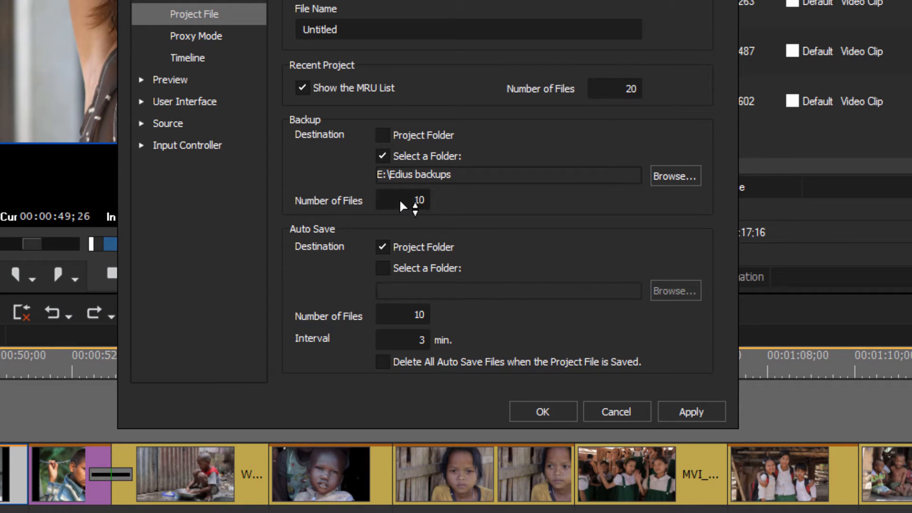
# Adjust the number of files kept, entering 5 and 10, and set the Auto Save interval to 10 minutes.
pyautogui.click(427, 196)
pyautogui.click(257, 210)
pyautogui.write('5')
pyautogui.write('10')
pyautogui.click(414, 339)
pyautogui.write('10')
# Review the Proxy Mode and Timeline settings, including extending clips when applying transitions, and close the settings without further changes.
pyautogui.click(215, 38)
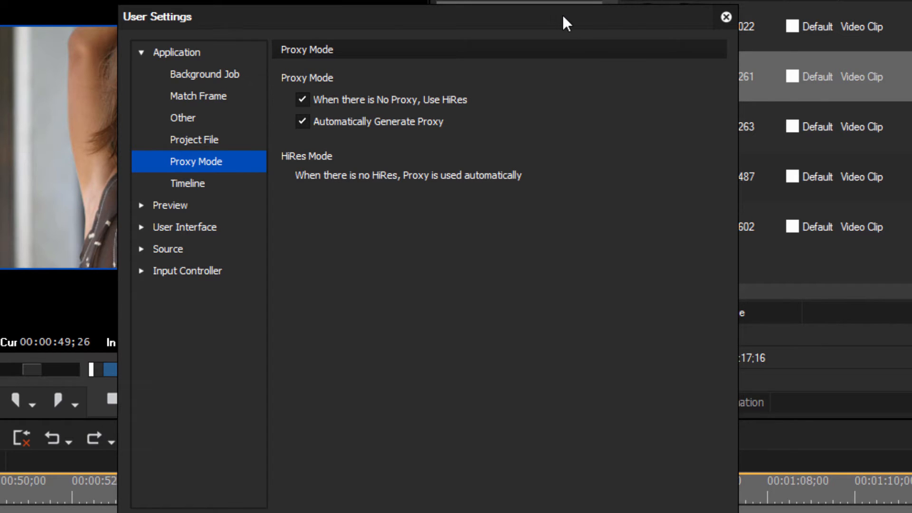
pyautogui.moveTo(562, 16); pyautogui.dragTo(911, 10)
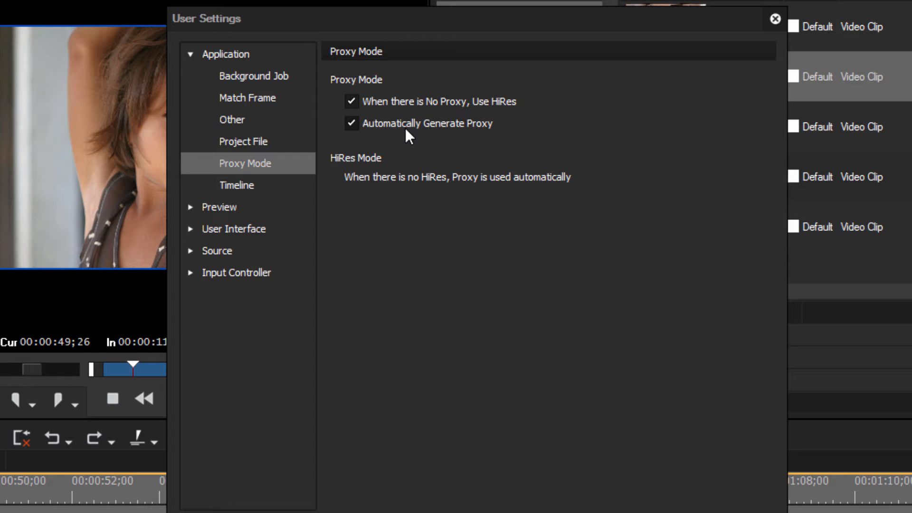
pyautogui.click(237, 186)
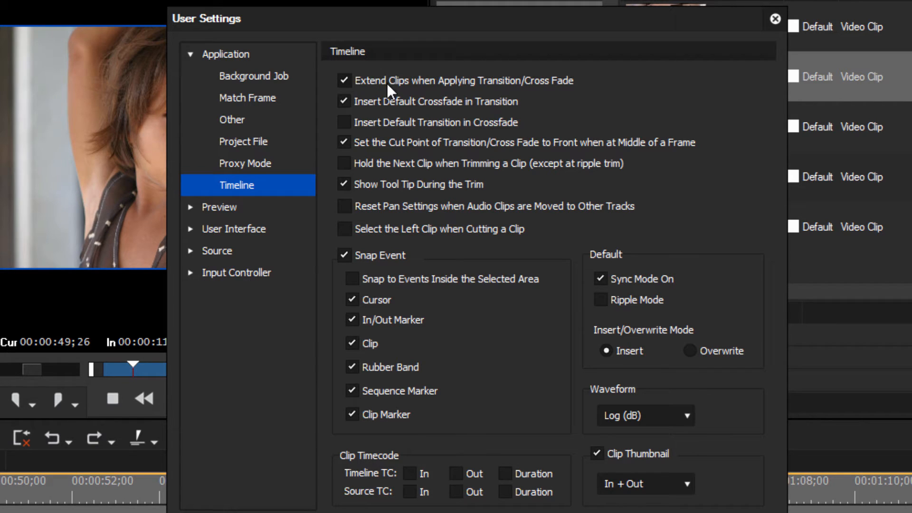
pyautogui.click(345, 81)
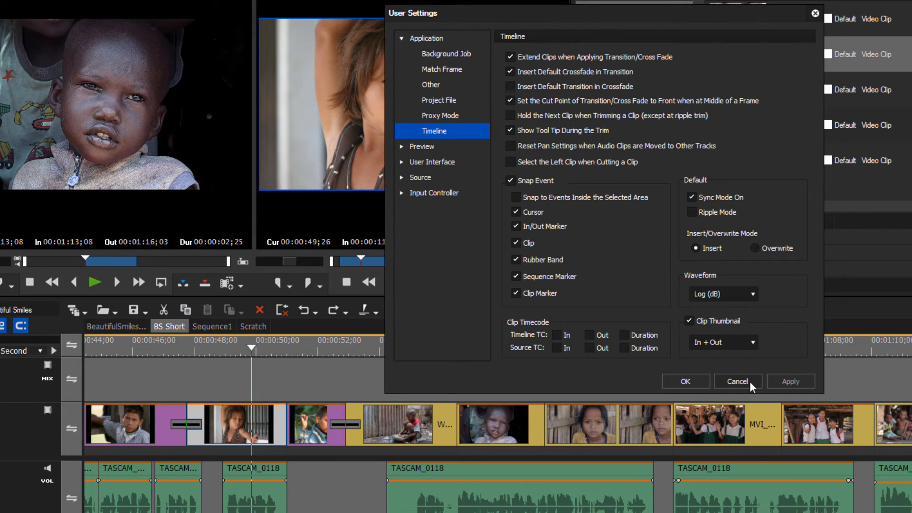
pyautogui.click(749, 380)
# Add the default transition at the cut at 00:00:51;00 between the girl clip and the boy clip on track 1 V.
pyautogui.moveTo(258, 348); pyautogui.dragTo(288, 352)
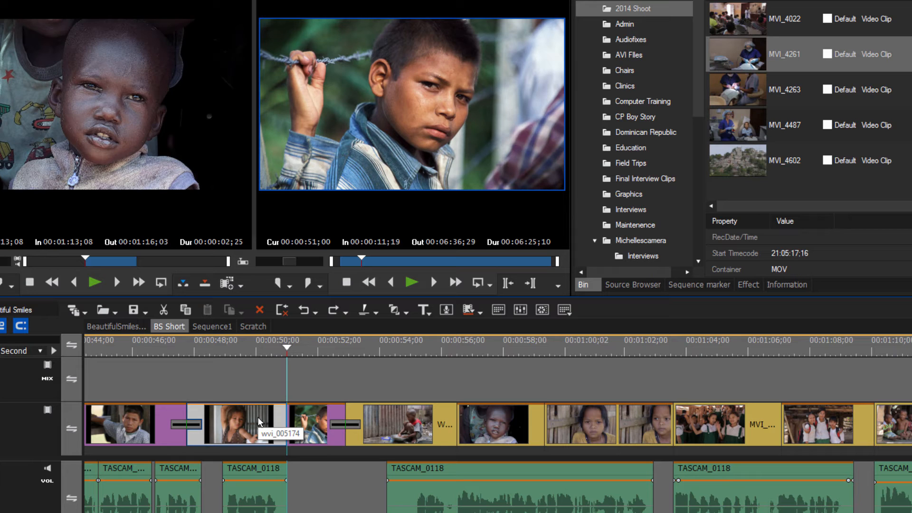
pyautogui.hotkey('ctrl', 'p')
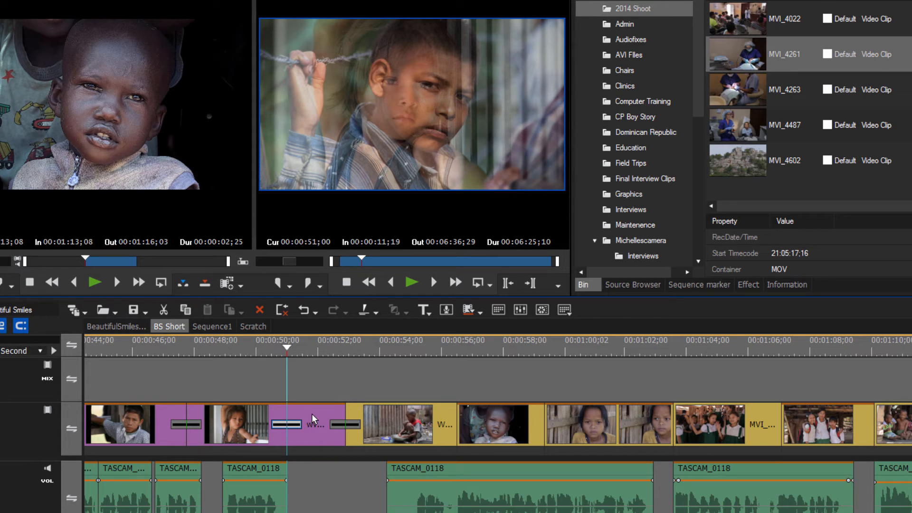
pyautogui.click(288, 413)
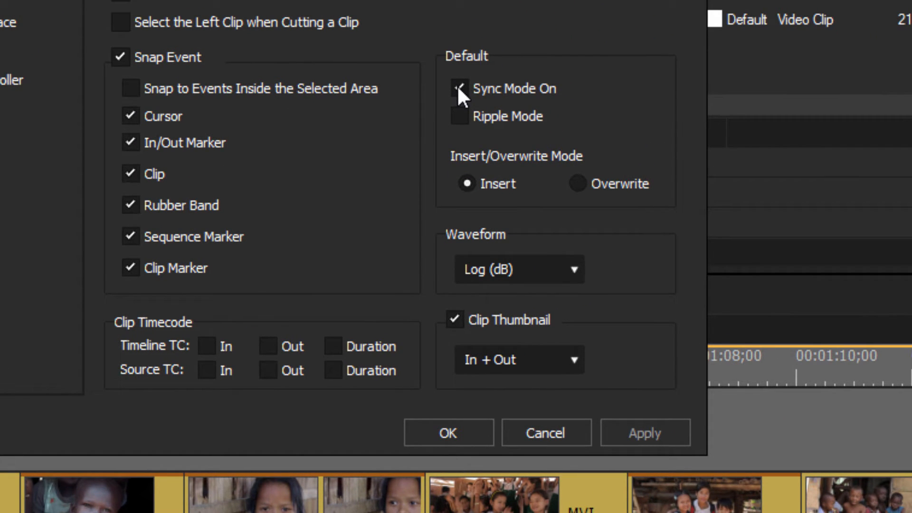
# In the Timeline defaults, turn off Sync Mode and set the Insert/Overwrite Mode to Overwrite.
pyautogui.click(458, 88)
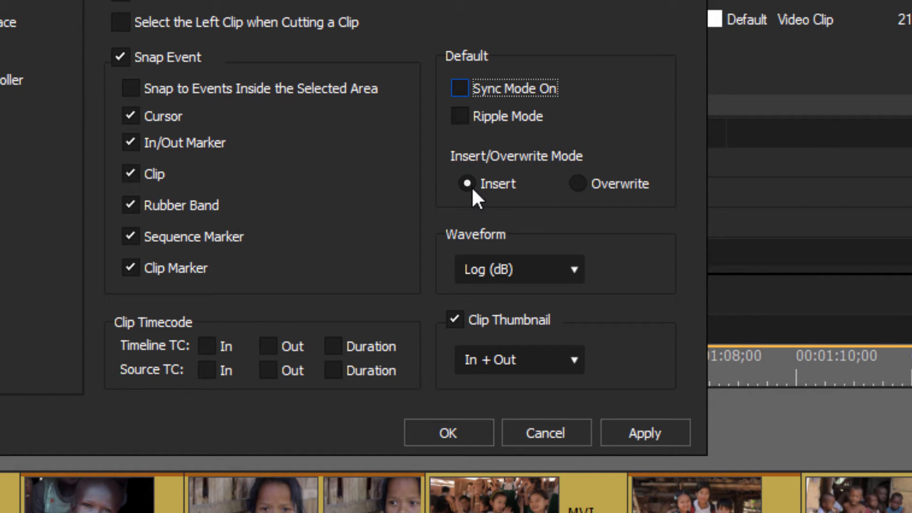
pyautogui.click(575, 182)
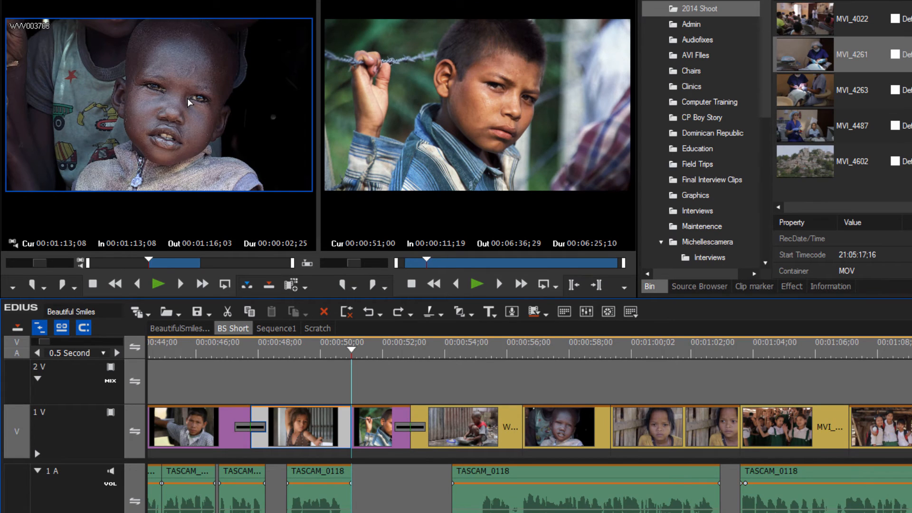
# Compare placing the source player clip midway along the selected girl clip on track 1 V in overwrite mode and in insert mode.
pyautogui.moveTo(189, 98)
pyautogui.mouseDown()
pyautogui.moveTo(277, 350)
pyautogui.moveTo(279, 414)
pyautogui.moveTo(296, 422)
pyautogui.mouseUp()
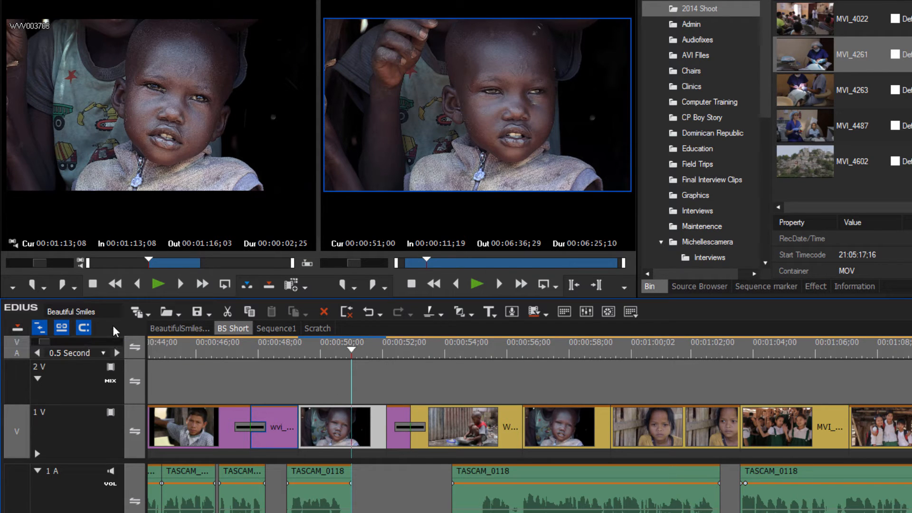
pyautogui.hotkey('ctrl', 'z')
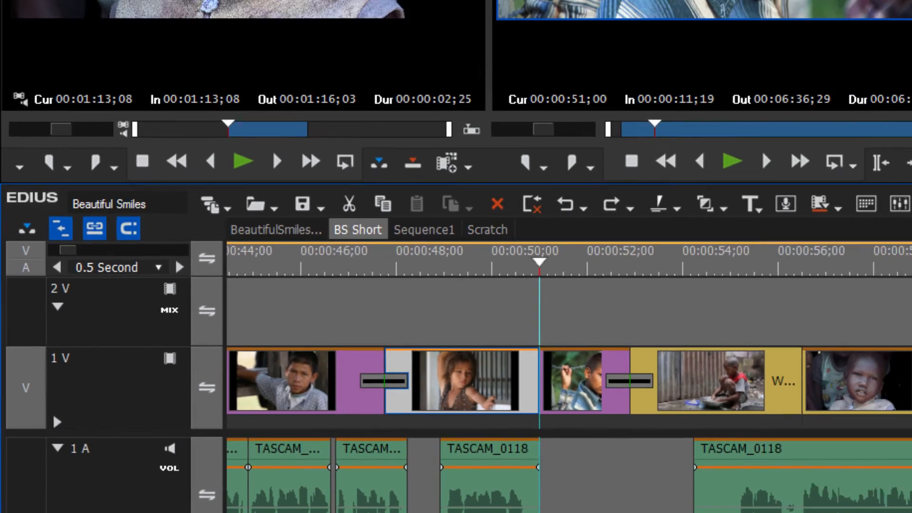
pyautogui.moveTo(212, 144); pyautogui.dragTo(324, 413)
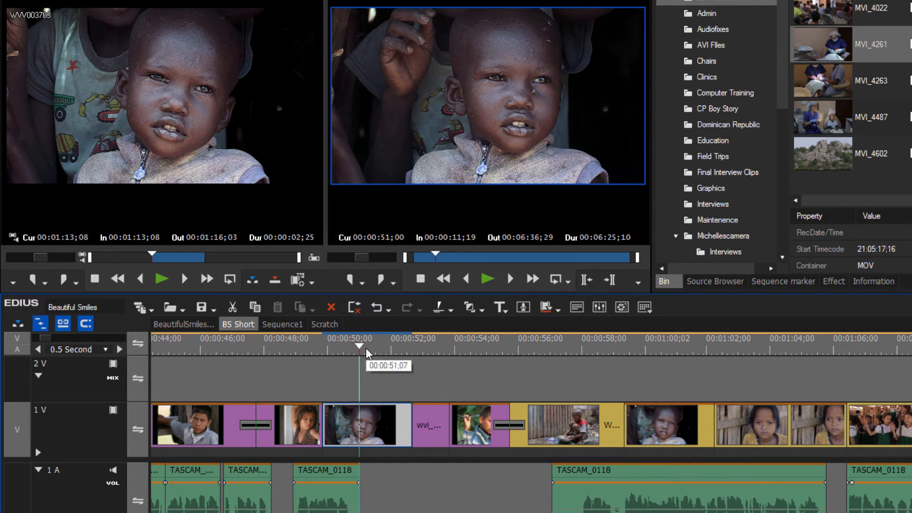
pyautogui.click(18, 324)
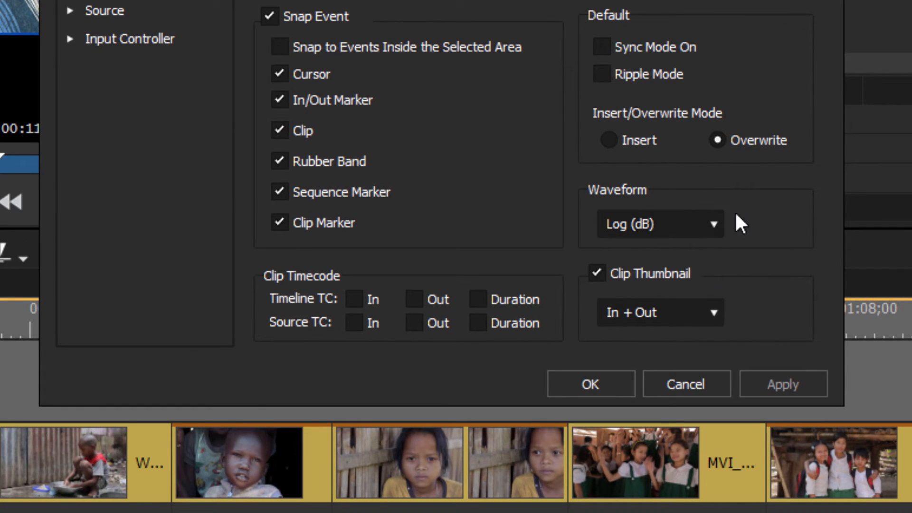
# Set the timeline Waveform display to Linear (%).
pyautogui.click(713, 223)
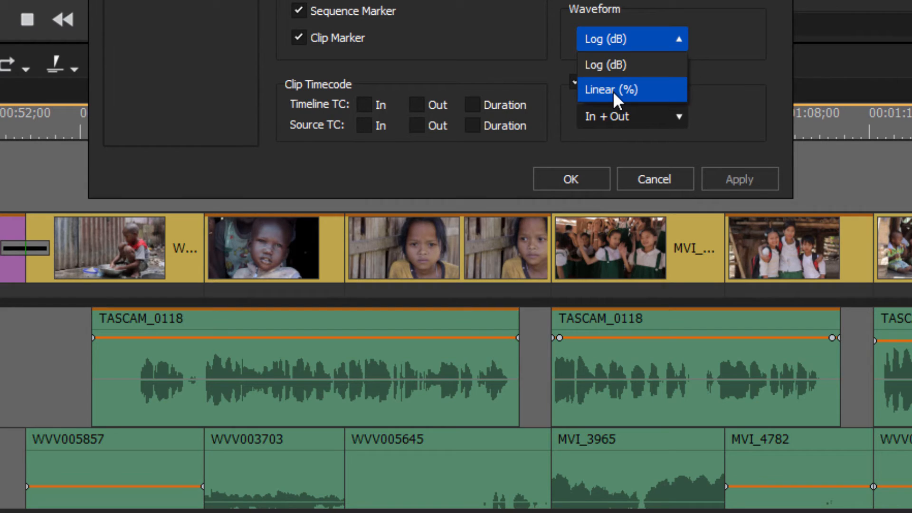
pyautogui.click(616, 97)
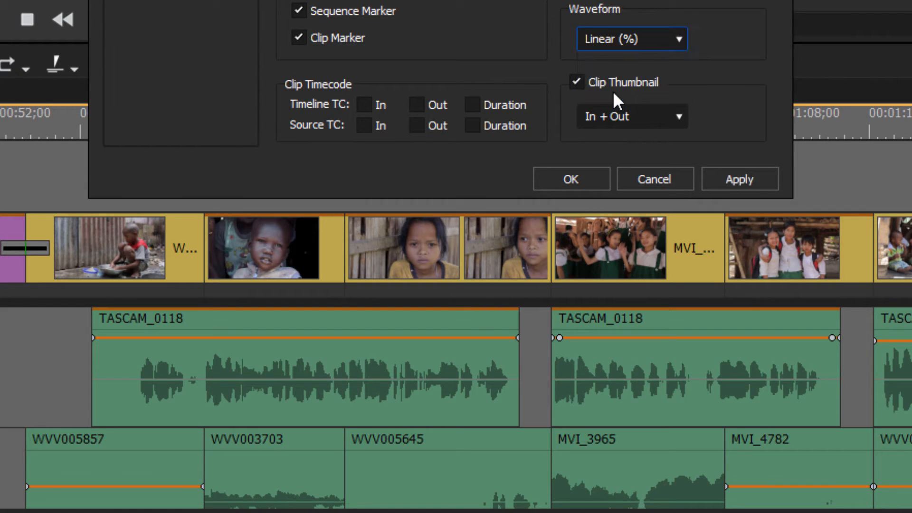
# Change the timeline Waveform display to Log (dB).
pyautogui.click(675, 39)
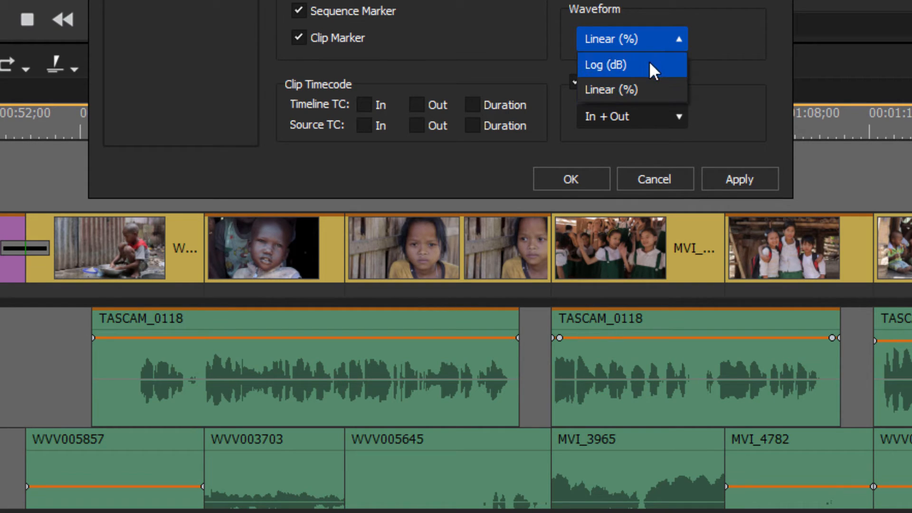
pyautogui.click(650, 64)
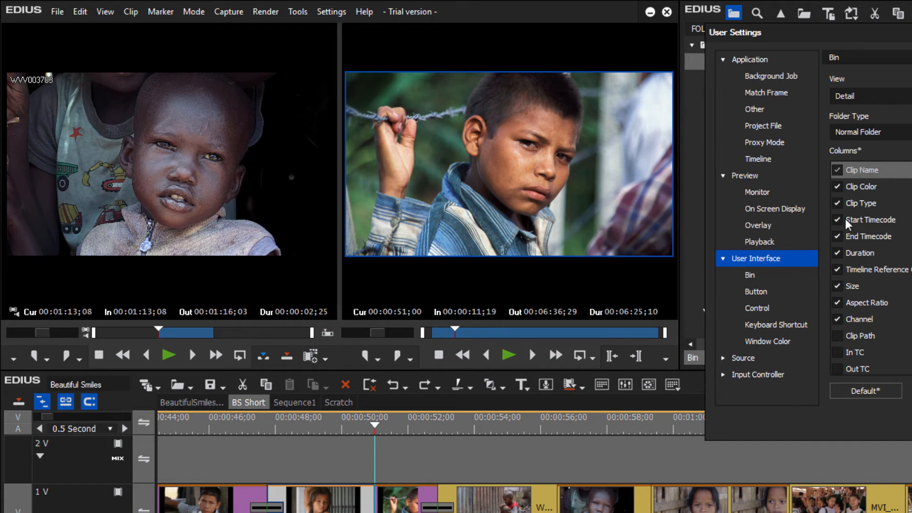
# In the Button settings for the Timeline, add Create a Still Image to the current buttons.
pyautogui.moveTo(911, 37); pyautogui.dragTo(567, 32)
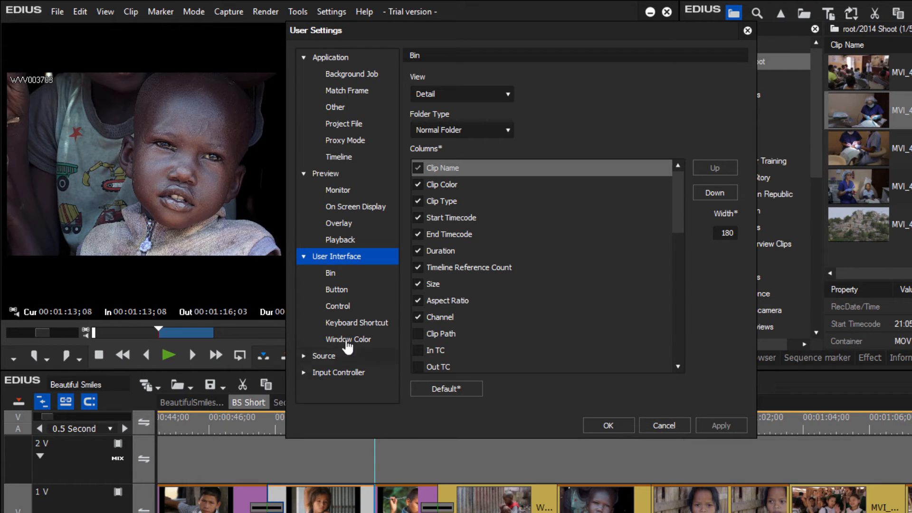
pyautogui.click(335, 291)
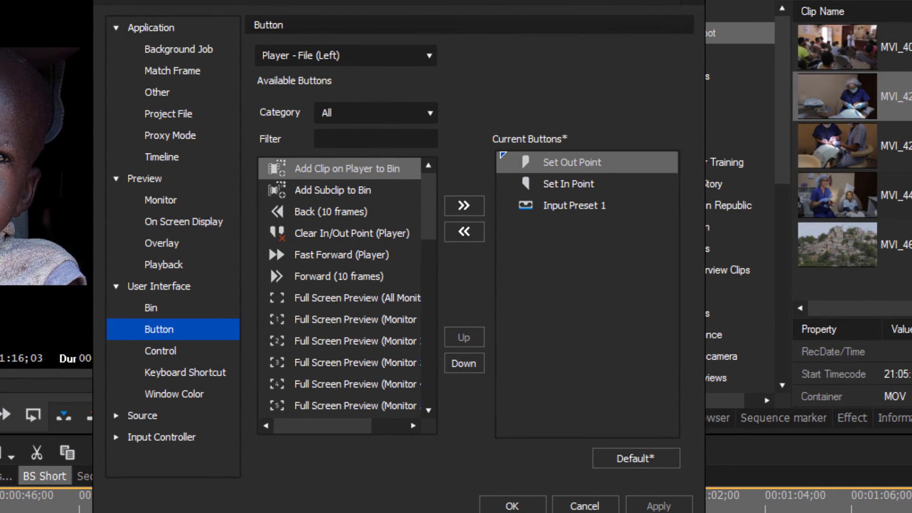
pyautogui.moveTo(488, 2); pyautogui.dragTo(860, 464)
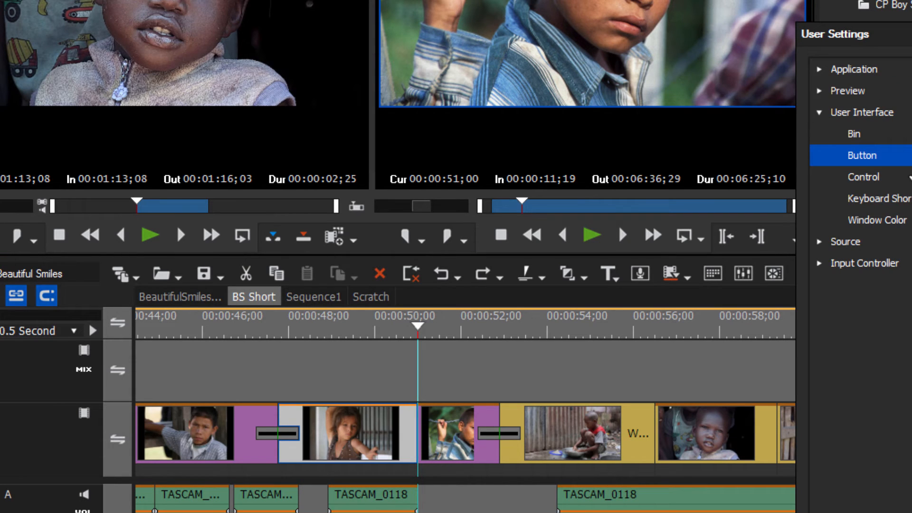
pyautogui.moveTo(911, 36); pyautogui.dragTo(671, 0)
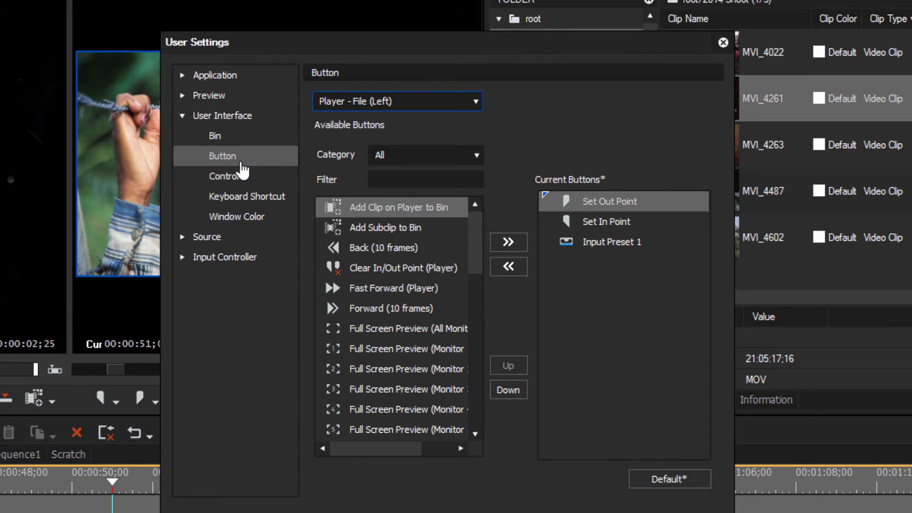
pyautogui.click(475, 103)
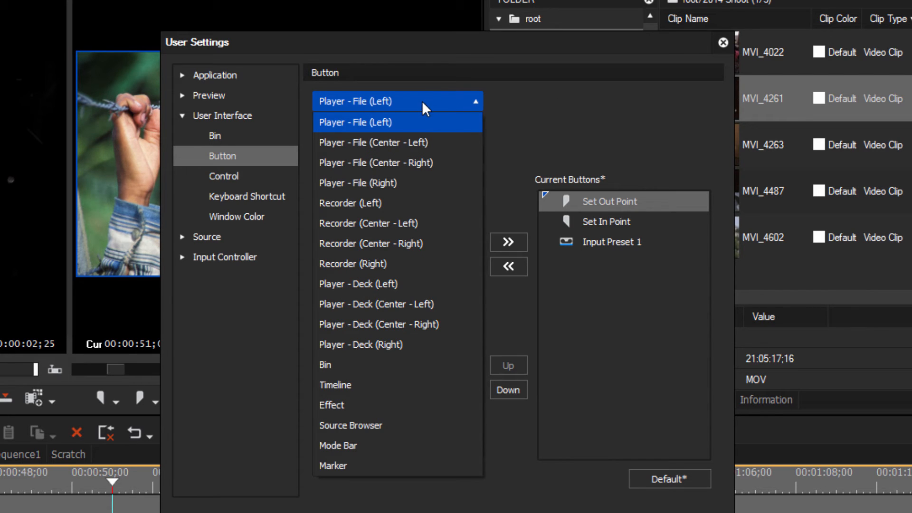
pyautogui.click(343, 385)
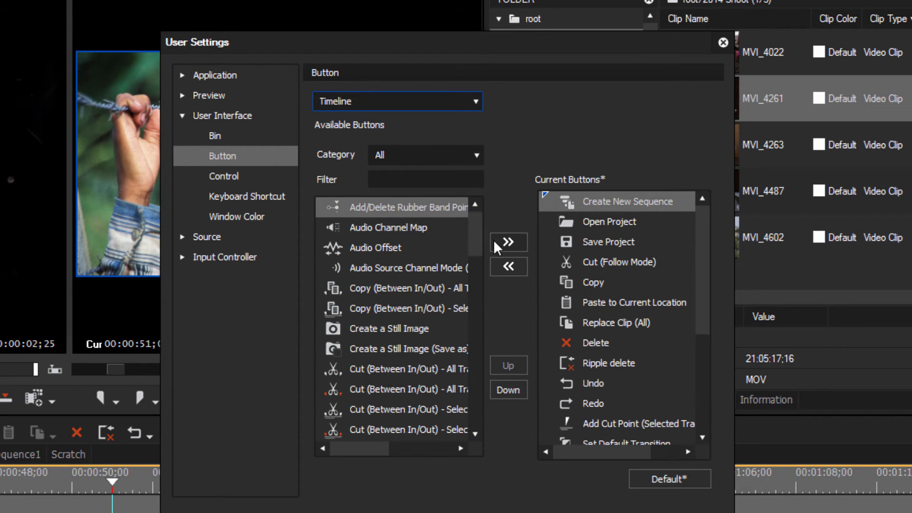
pyautogui.click(332, 329)
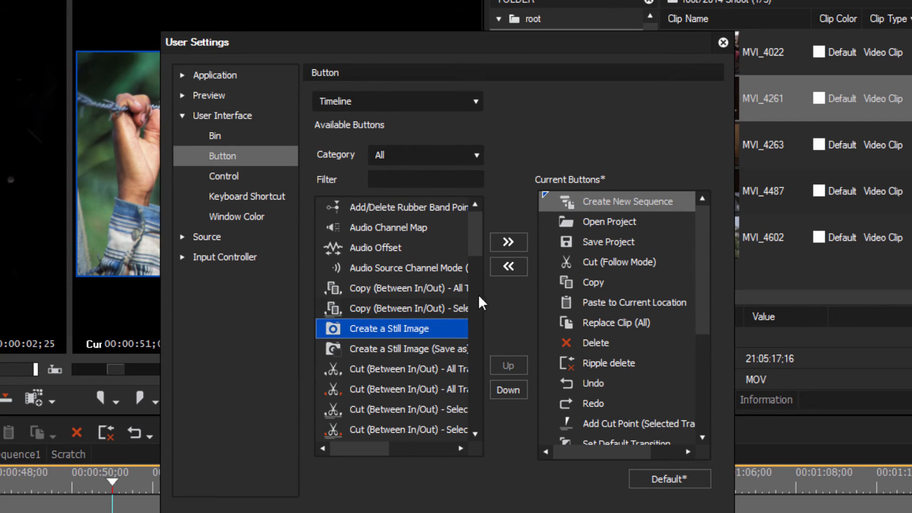
pyautogui.click(510, 240)
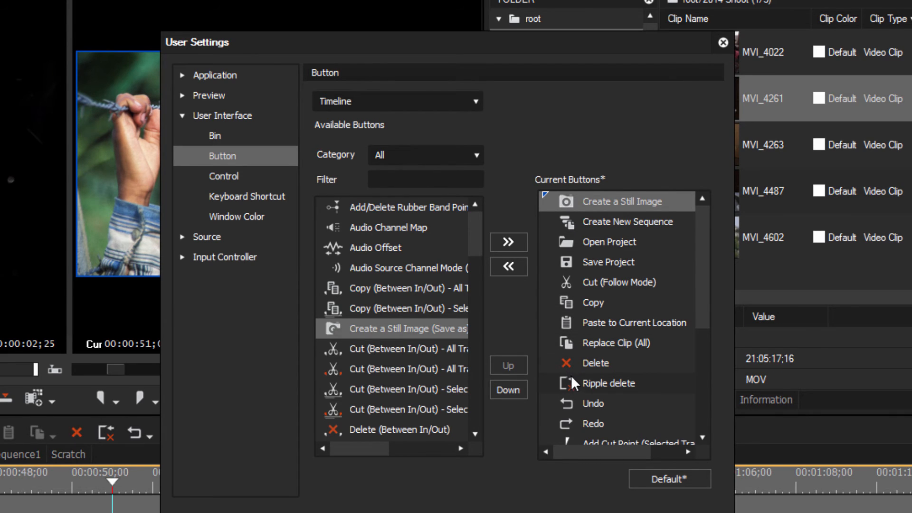
# Remove Delete from the current Timeline buttons, apply the change and close the User Settings.
pyautogui.click(599, 363)
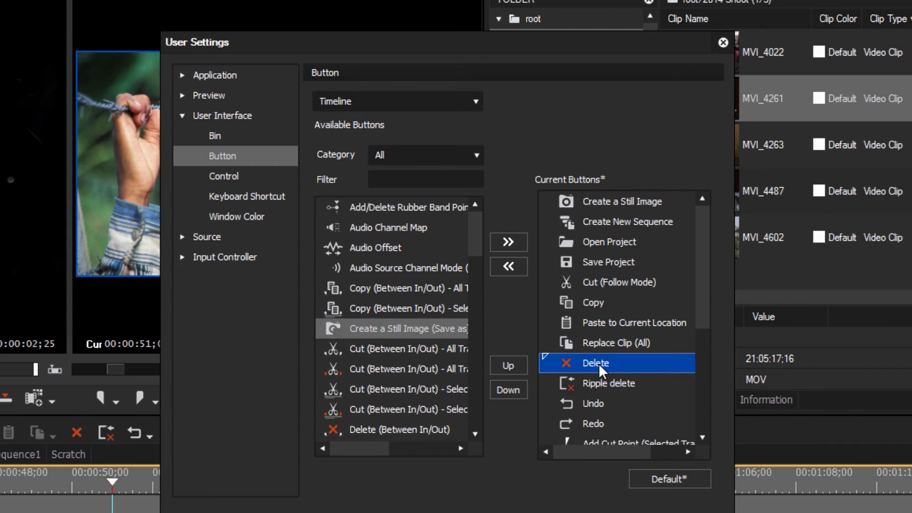
pyautogui.click(508, 267)
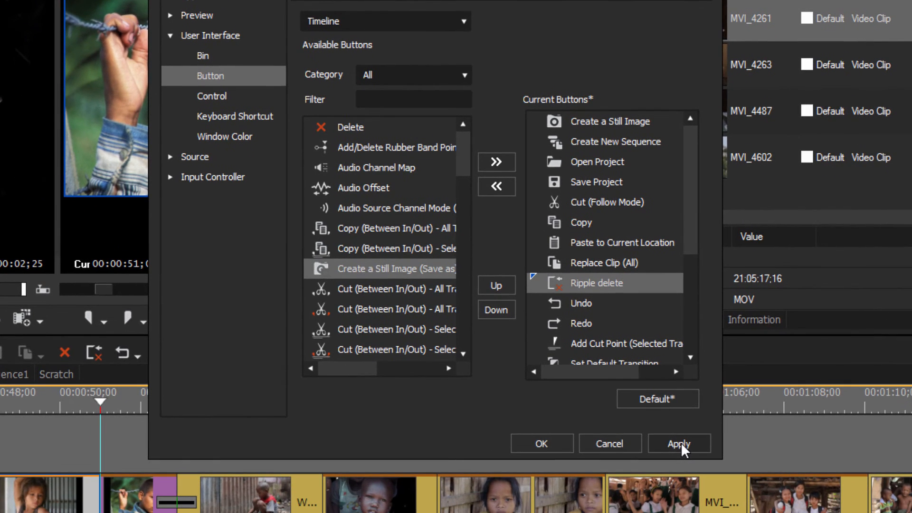
pyautogui.click(684, 475)
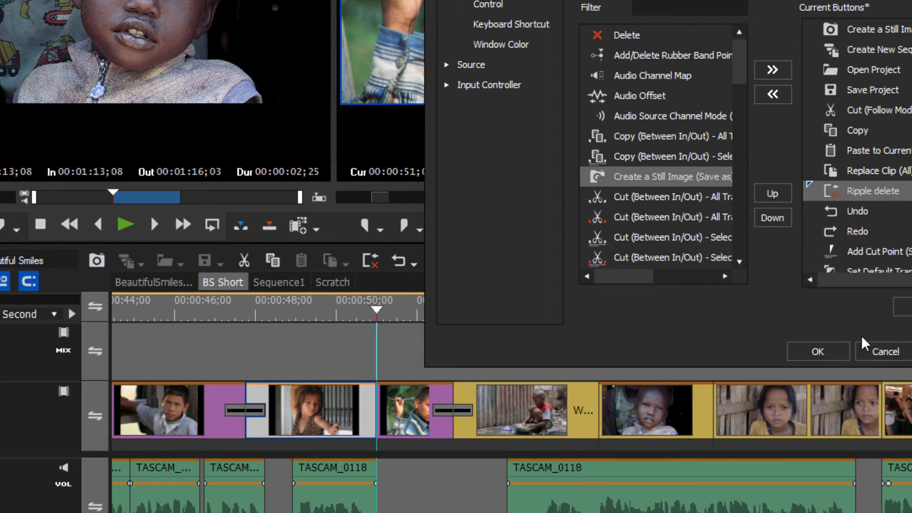
pyautogui.click(827, 355)
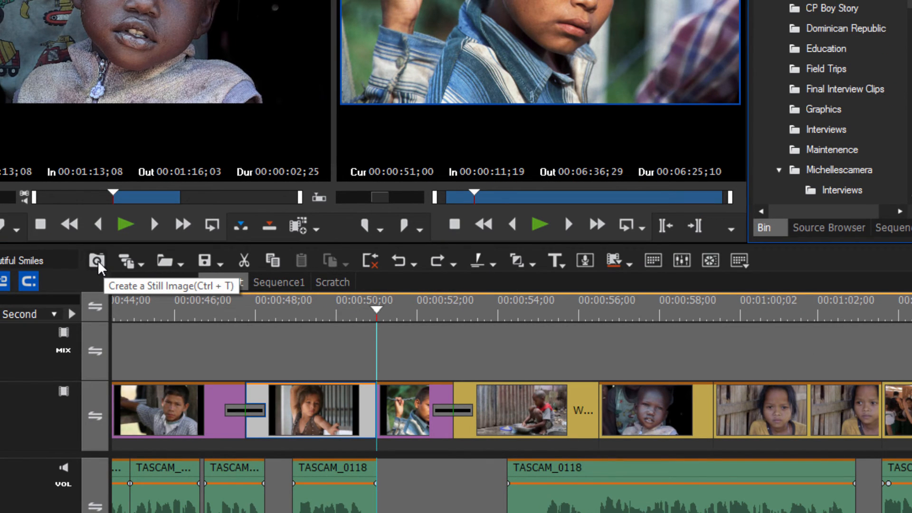
# Create a still image from the girl clip on track 1 V at 00:00:49;29.
pyautogui.moveTo(376, 310); pyautogui.dragTo(334, 313)
pyautogui.moveTo(297, 335)
pyautogui.mouseDown()
pyautogui.moveTo(277, 338)
pyautogui.moveTo(287, 338)
pyautogui.mouseUp()
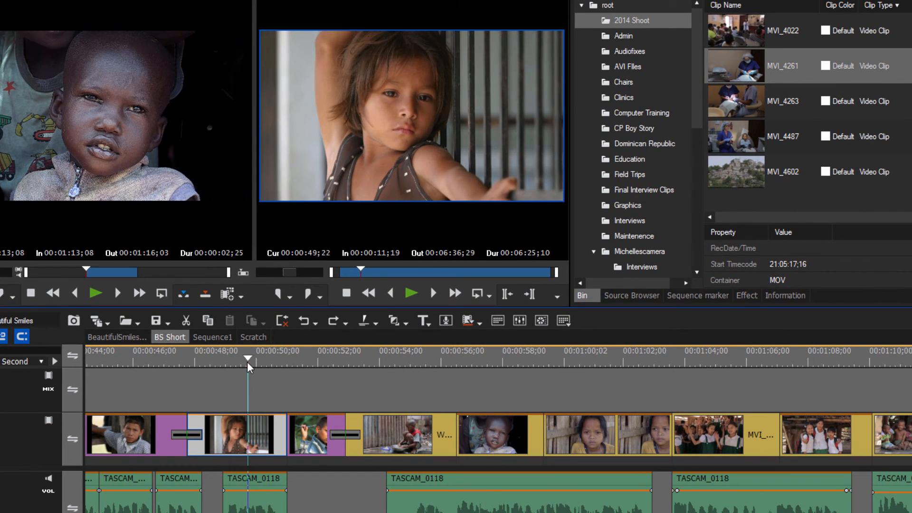
pyautogui.moveTo(246, 363); pyautogui.dragTo(255, 364)
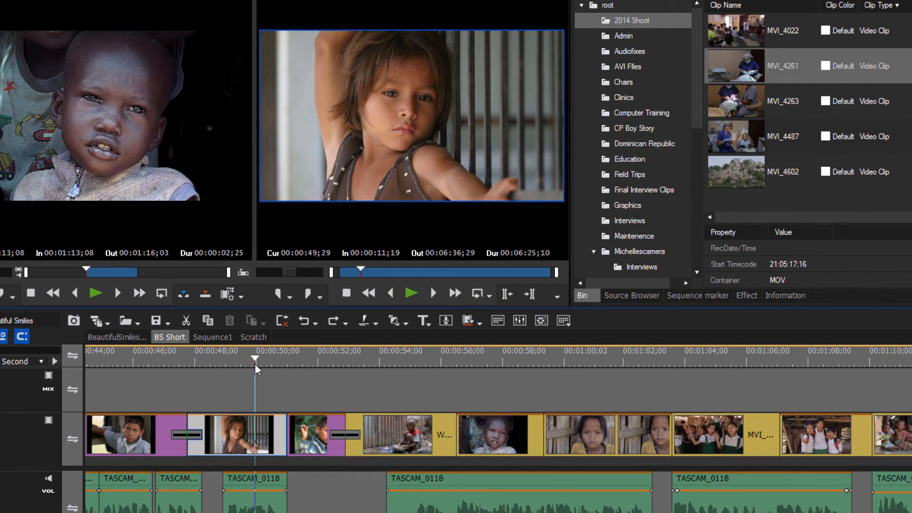
pyautogui.click(74, 321)
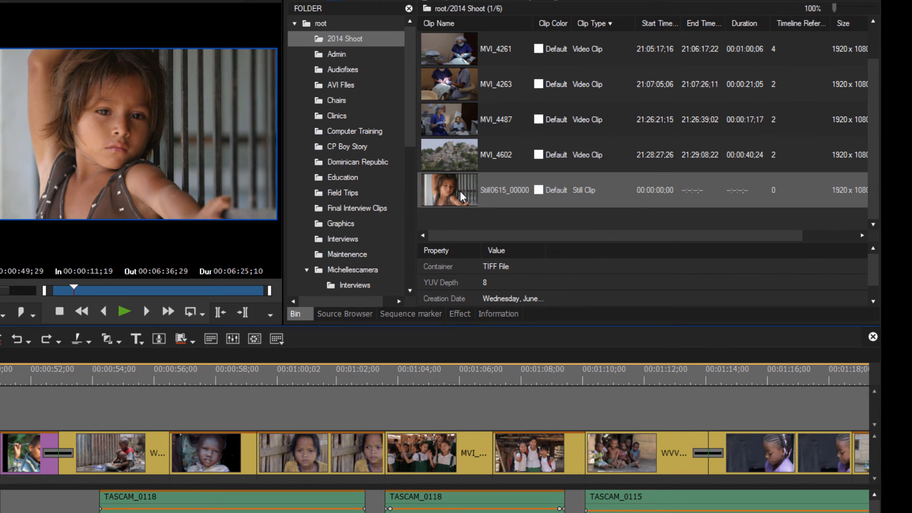
# Place the new still clip from the bin right after the girl clip on track 1 V, and undo the placement.
pyautogui.click(459, 190)
pyautogui.rightClick(460, 190)
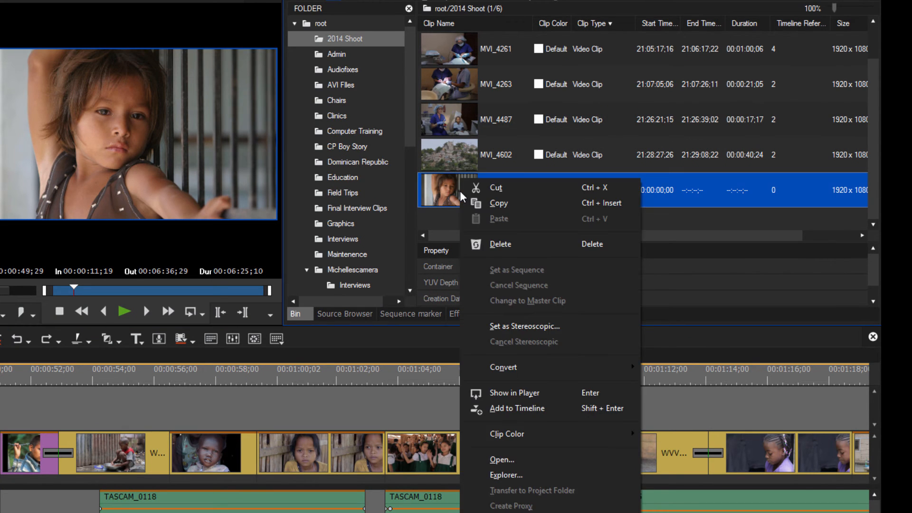
pyautogui.click(450, 193)
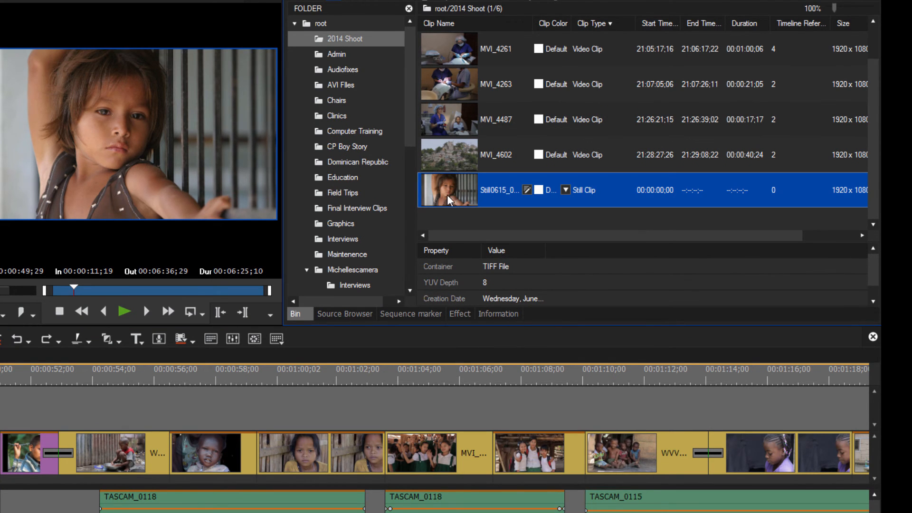
pyautogui.moveTo(447, 195); pyautogui.dragTo(353, 456)
pyautogui.moveTo(316, 387); pyautogui.dragTo(308, 414)
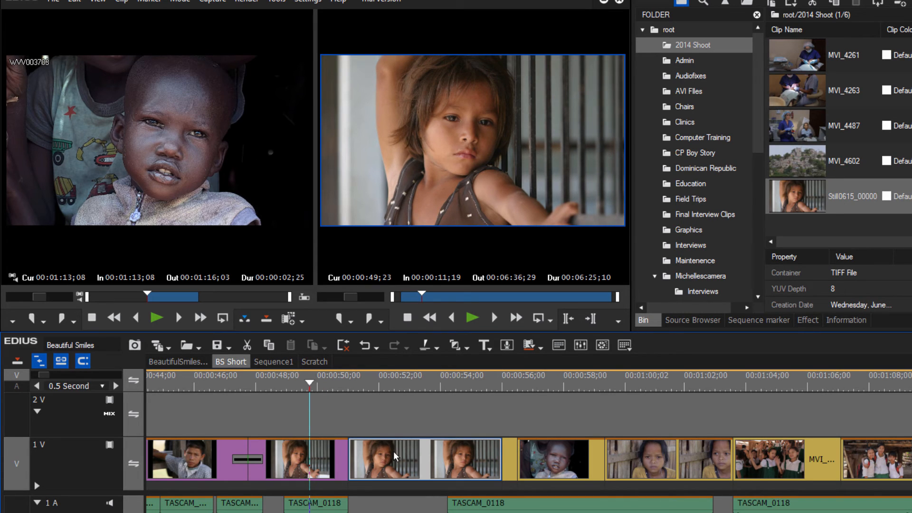
pyautogui.hotkey('ctrl', 'z')
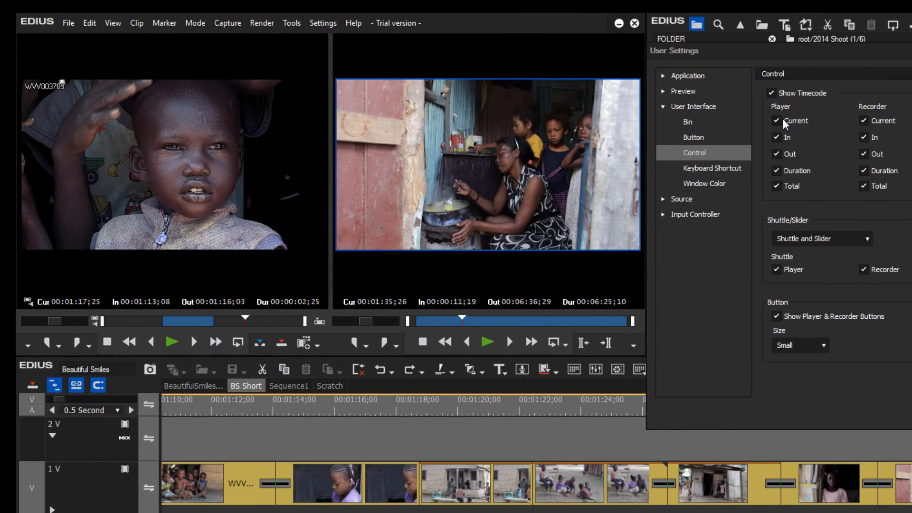
# In the Control settings, hide the Player's Current, In and Out timecodes and show them again.
pyautogui.click(684, 117)
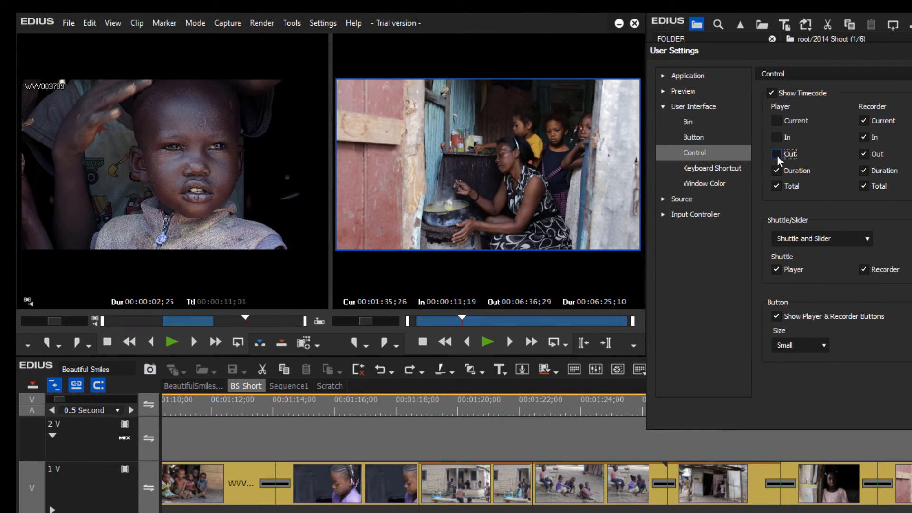
pyautogui.click(776, 154)
pyautogui.click(777, 137)
pyautogui.click(776, 121)
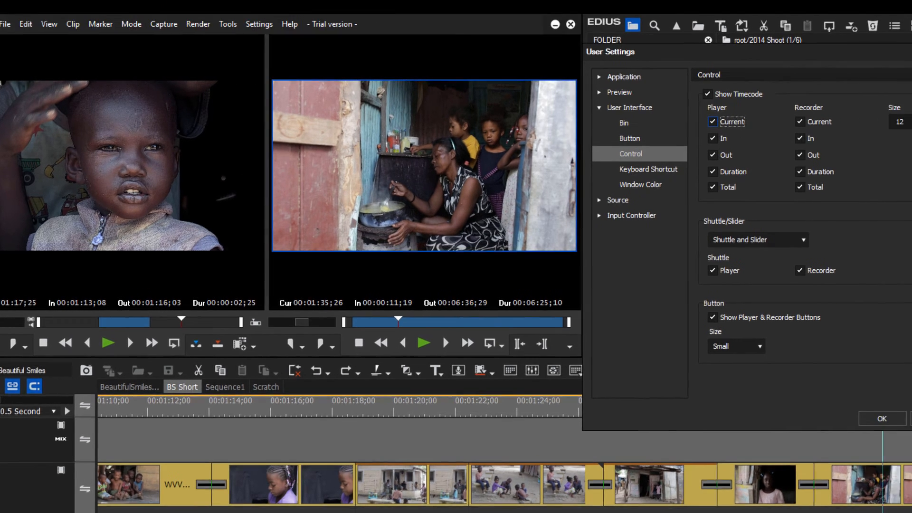
# Try a timecode display size of 24 and return it to 12.
pyautogui.click(842, 124)
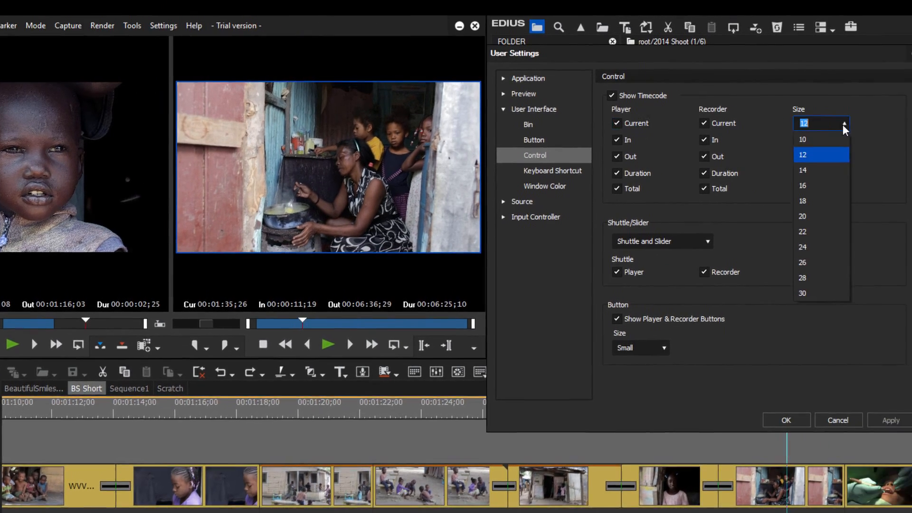
pyautogui.click(780, 244)
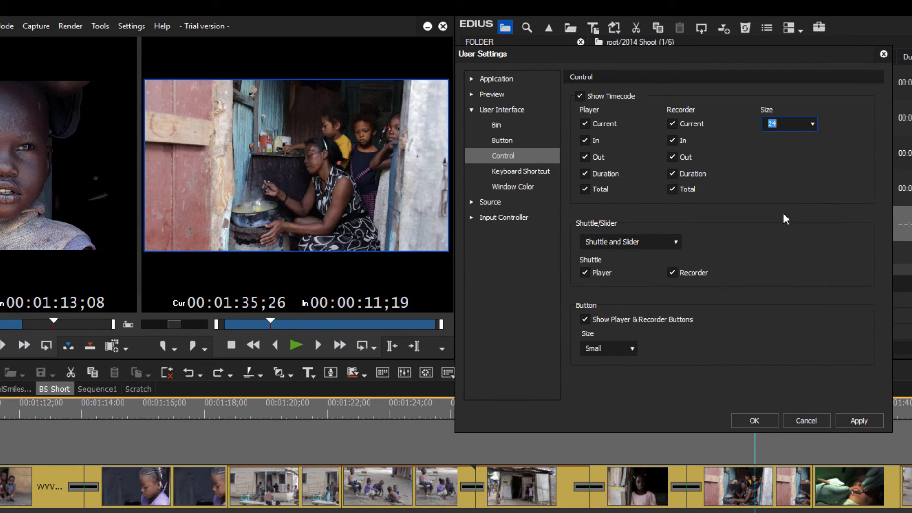
pyautogui.click(814, 122)
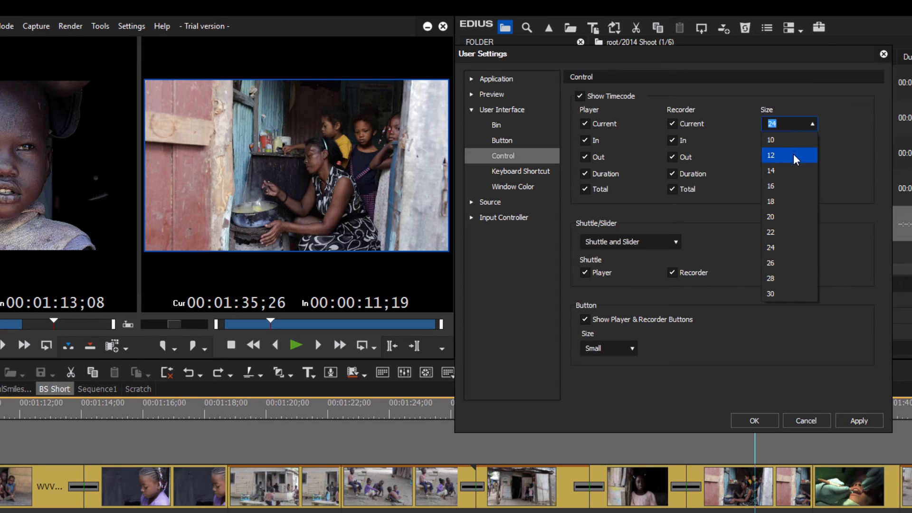
pyautogui.click(794, 154)
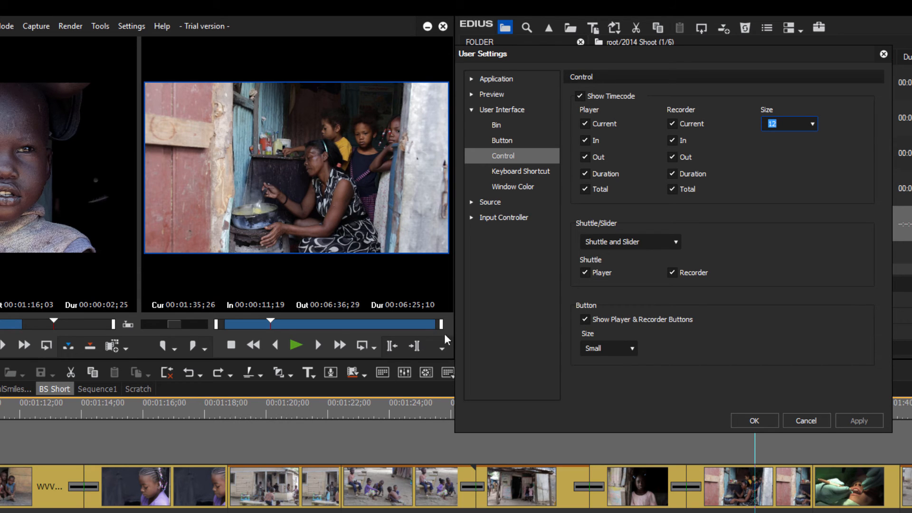
# Hide and reshow the player and recorder buttons, and try the Large button size before restoring Small.
pyautogui.click(586, 319)
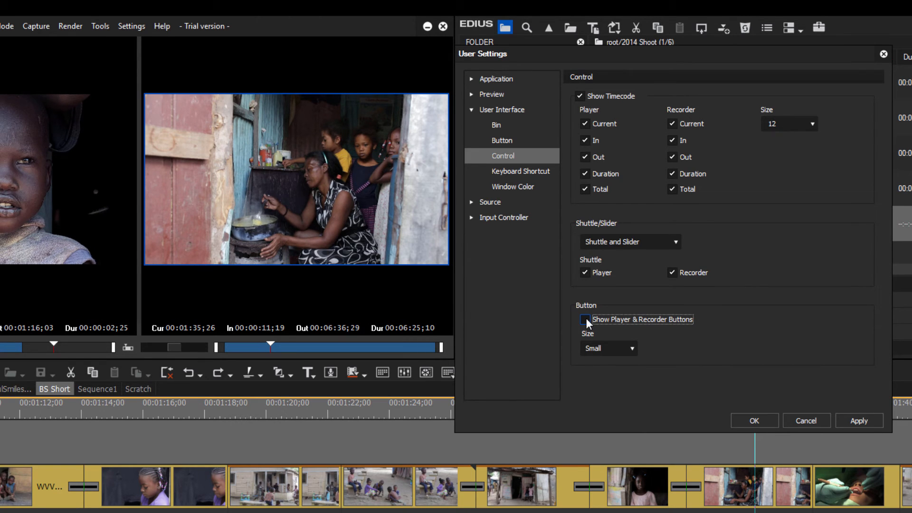
pyautogui.click(586, 318)
pyautogui.click(632, 348)
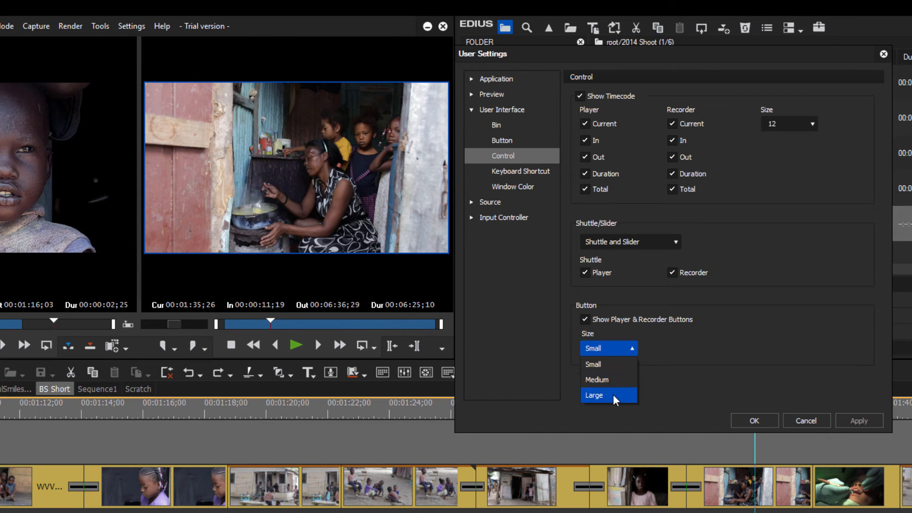
pyautogui.click(614, 397)
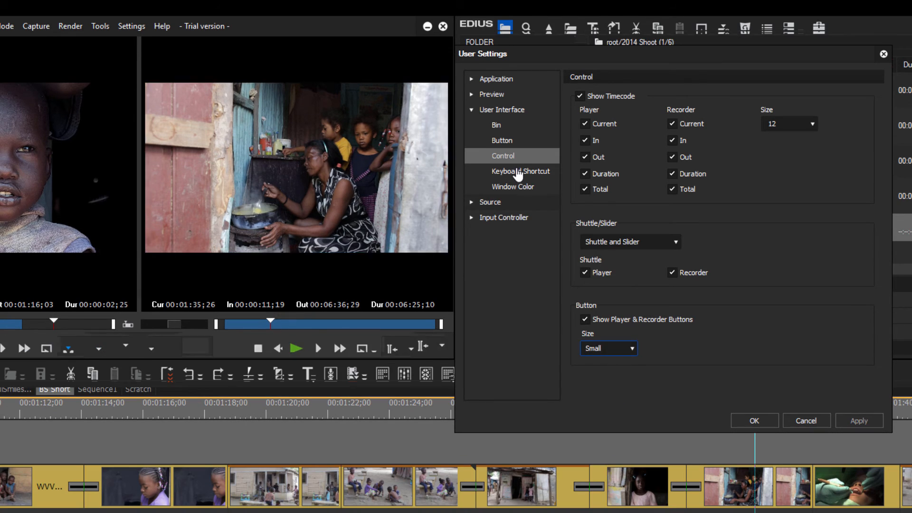
# View the Keyboard Shortcut settings, and apply a window color of R -20, G 8, B 20 before moving the values back toward 0.
pyautogui.click(517, 174)
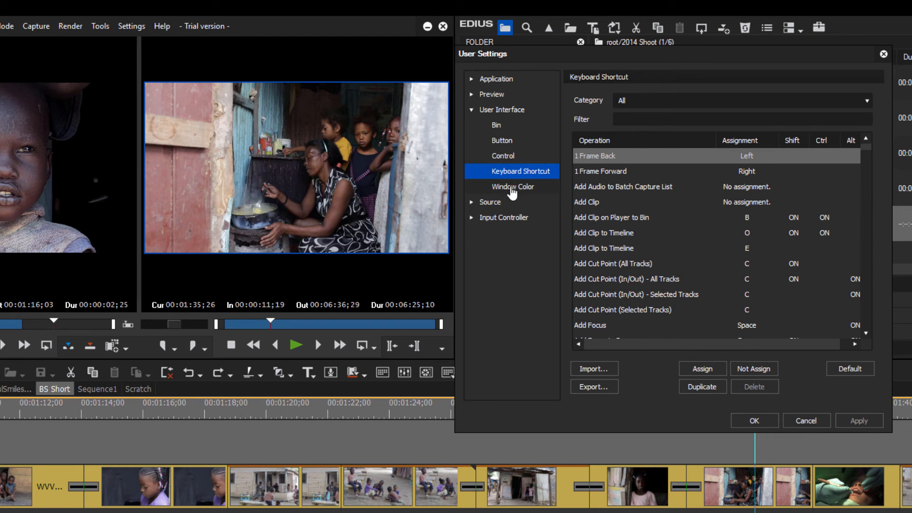
pyautogui.click(512, 190)
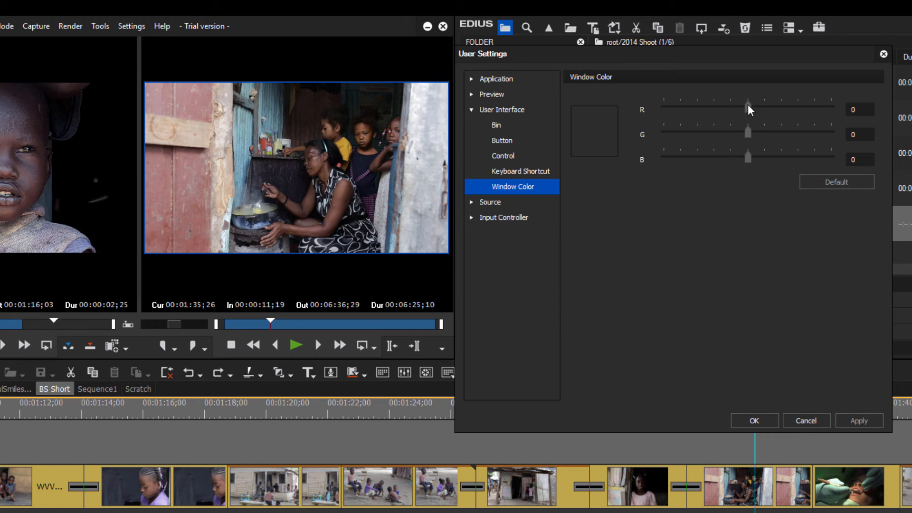
pyautogui.moveTo(748, 107); pyautogui.dragTo(780, 160)
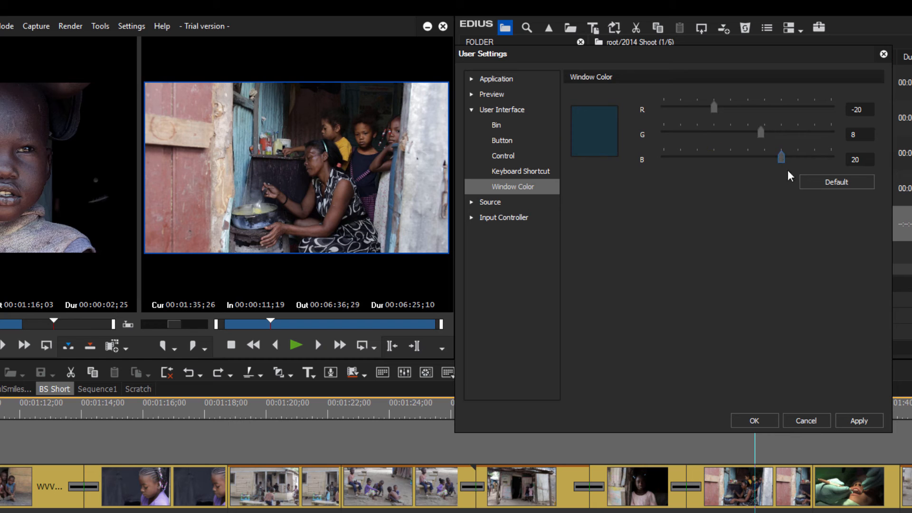
pyautogui.click(860, 421)
pyautogui.moveTo(781, 157); pyautogui.dragTo(745, 136)
pyautogui.moveTo(714, 108); pyautogui.dragTo(743, 111)
# Expand the Source settings and view the Automatic Correction options.
pyautogui.click(475, 203)
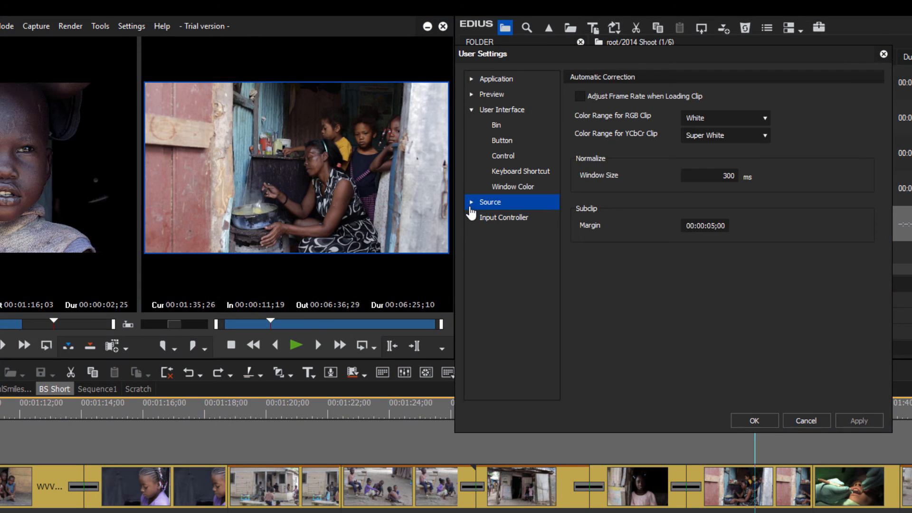
pyautogui.click(471, 203)
pyautogui.click(522, 219)
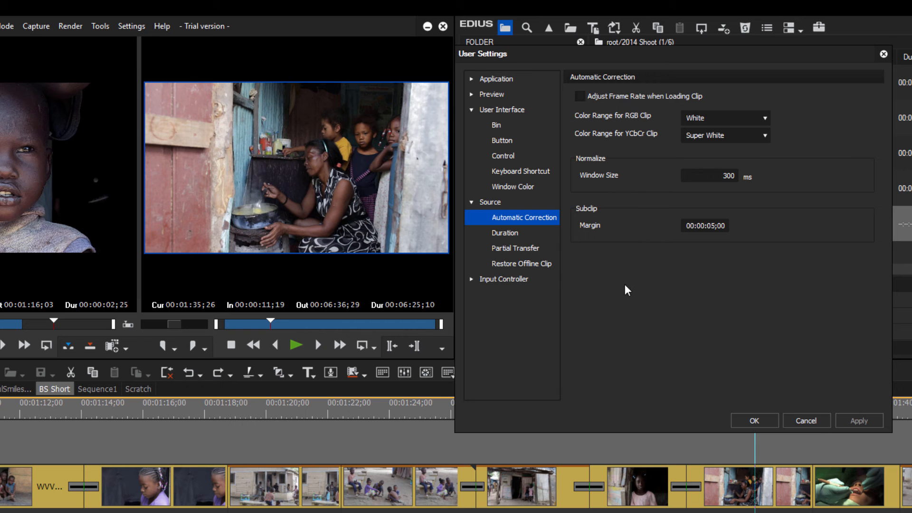
# Set the V-mute duration to 00:00:00;02 in the Source Duration settings and accept the User Settings.
pyautogui.click(507, 234)
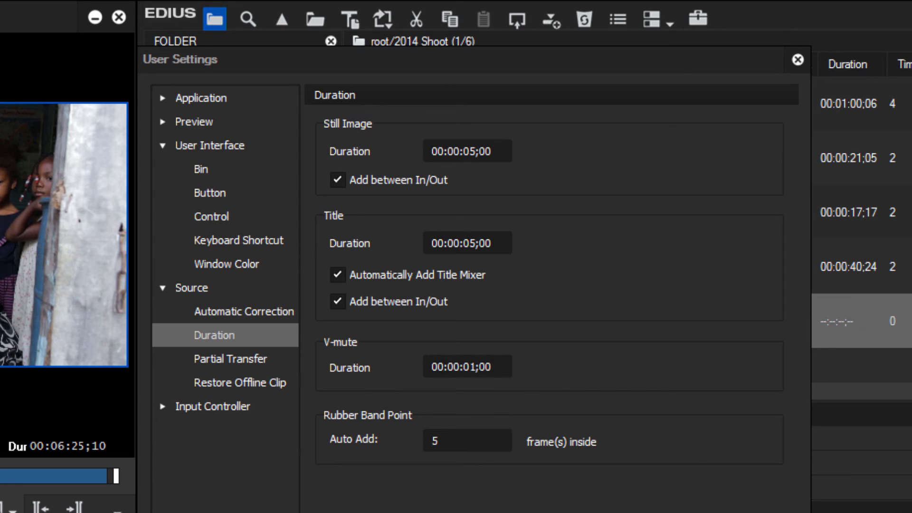
pyautogui.click(492, 367)
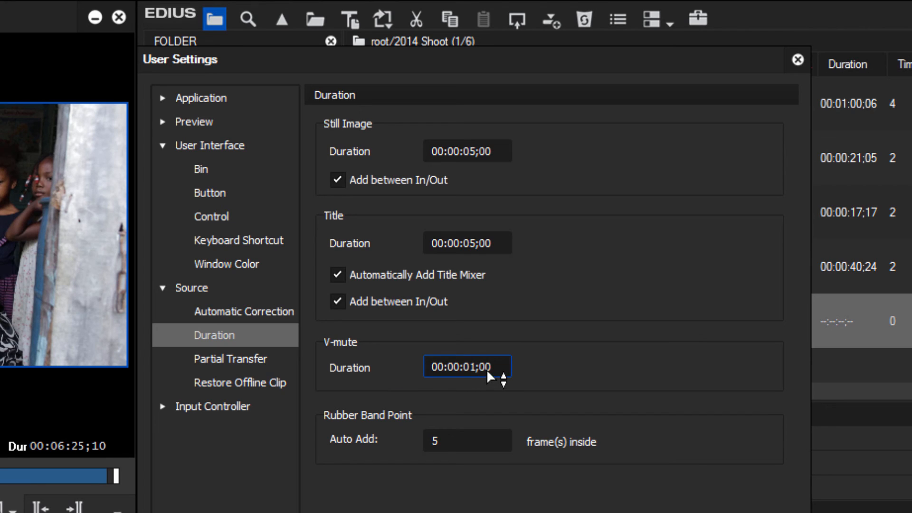
pyautogui.moveTo(486, 369); pyautogui.dragTo(495, 406)
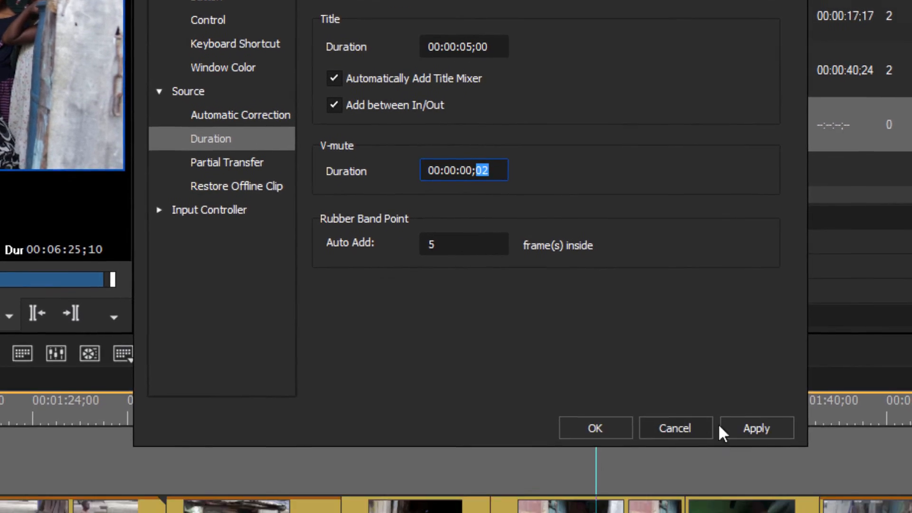
pyautogui.click(594, 428)
# Lower the volume rubber band between the end points of audio clip AA3019 in the timeline.
pyautogui.click(114, 495)
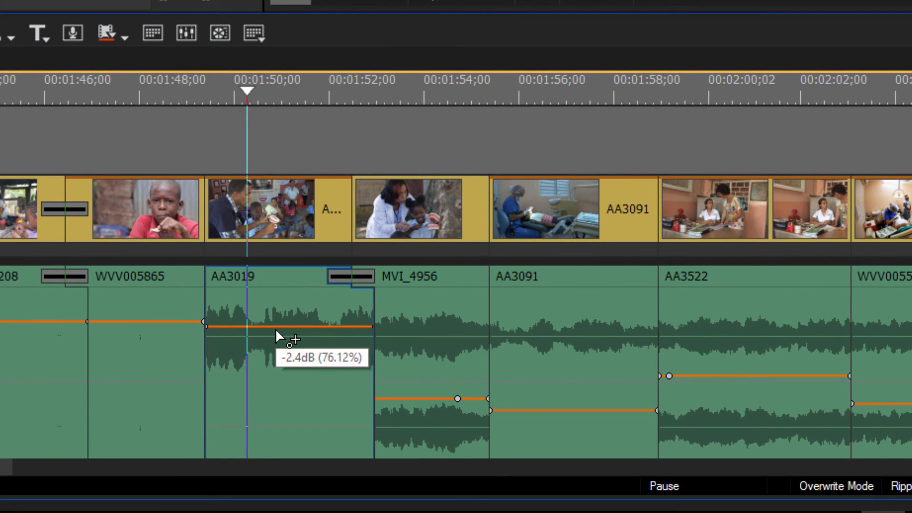
pyautogui.moveTo(282, 335)
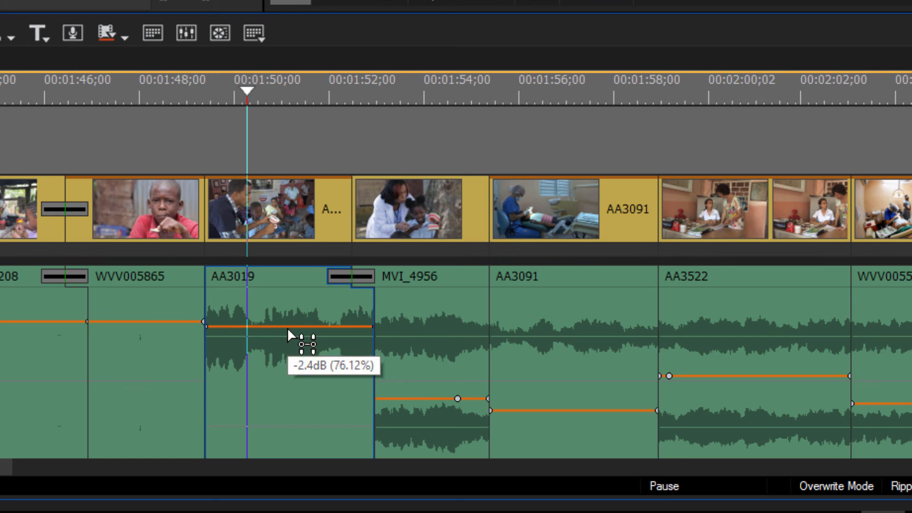
pyautogui.moveTo(289, 325); pyautogui.dragTo(294, 407)
pyautogui.click(257, 100)
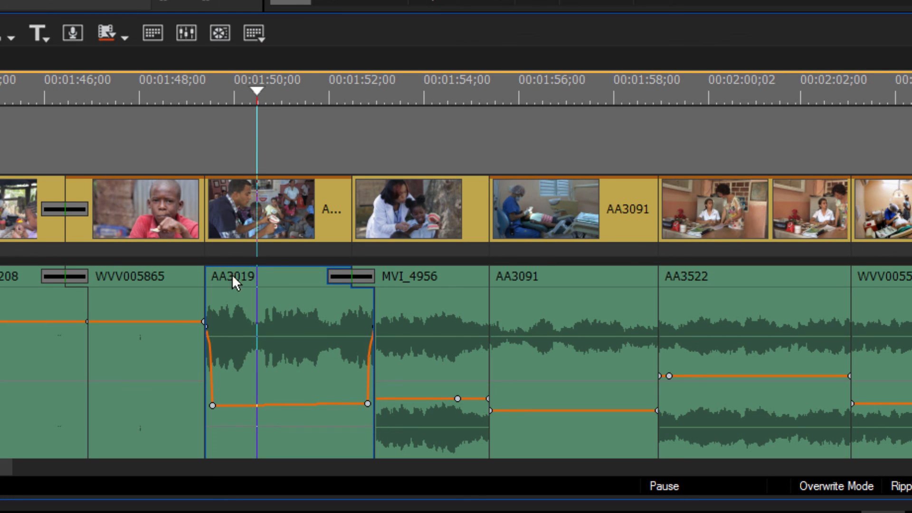
# Lower the start and end volume points of clip AA3019 to level them with the lowered line.
pyautogui.moveTo(207, 327)
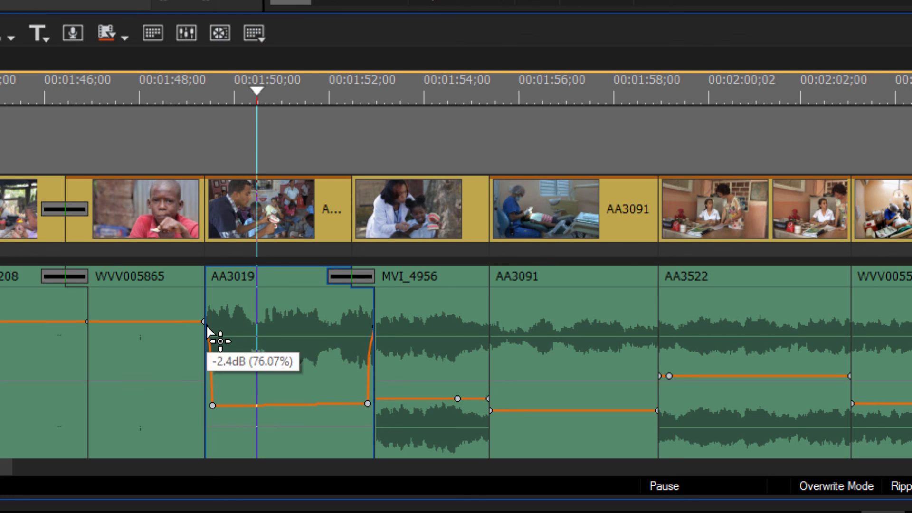
pyautogui.moveTo(208, 331); pyautogui.dragTo(213, 411)
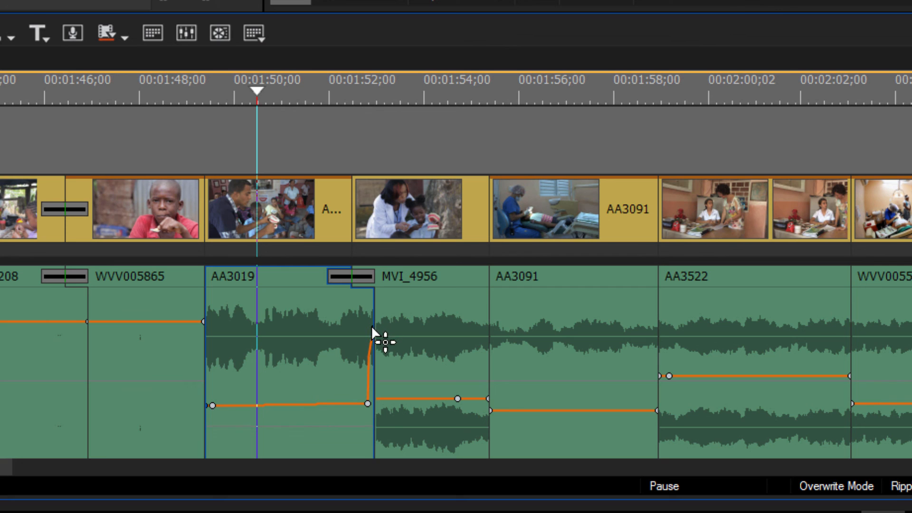
pyautogui.moveTo(374, 327); pyautogui.dragTo(377, 403)
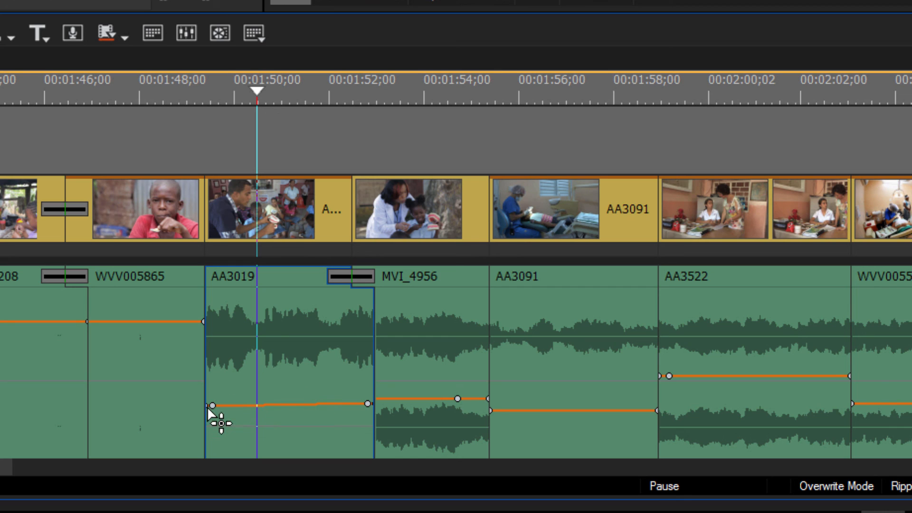
pyautogui.moveTo(206, 408)
# Set the Rubber Band Point Auto Add value to 0 frames in the User Settings, then apply and accept it.
pyautogui.click(164, 2)
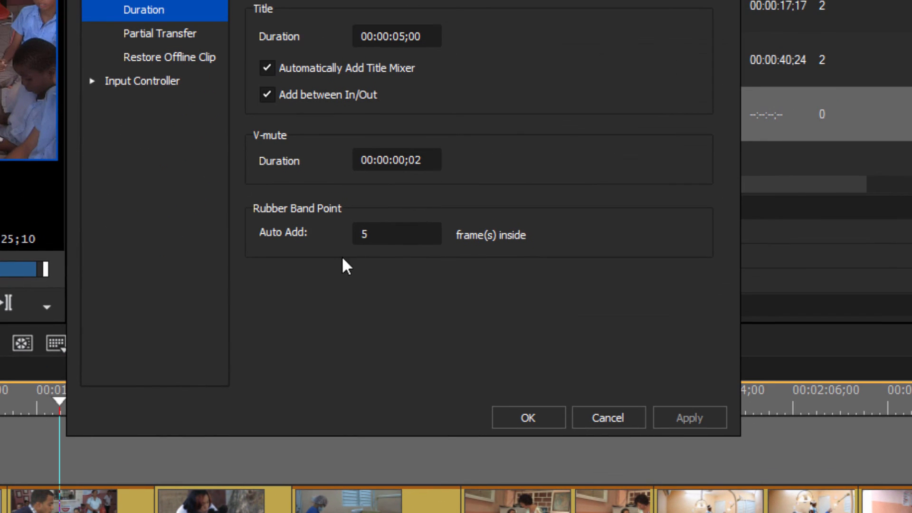
pyautogui.click(369, 234)
pyautogui.write('0')
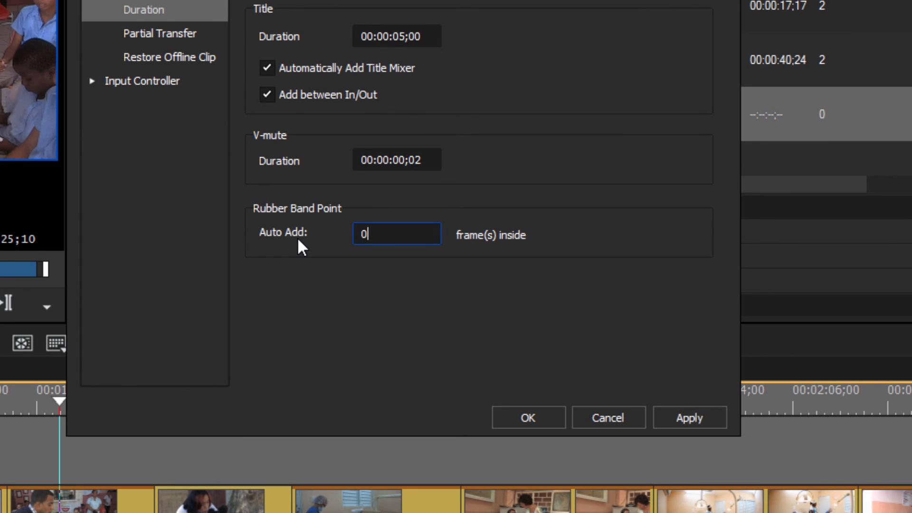
pyautogui.click(714, 413)
pyautogui.click(531, 417)
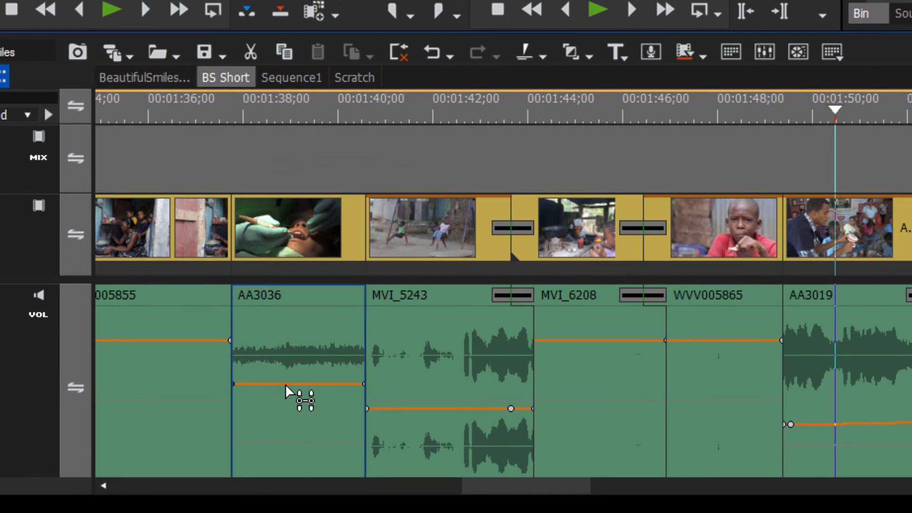
# Lower the volume rubber band of audio clip AA3036 in the timeline.
pyautogui.moveTo(285, 383); pyautogui.dragTo(291, 419)
pyautogui.moveTo(289, 338); pyautogui.dragTo(307, 353)
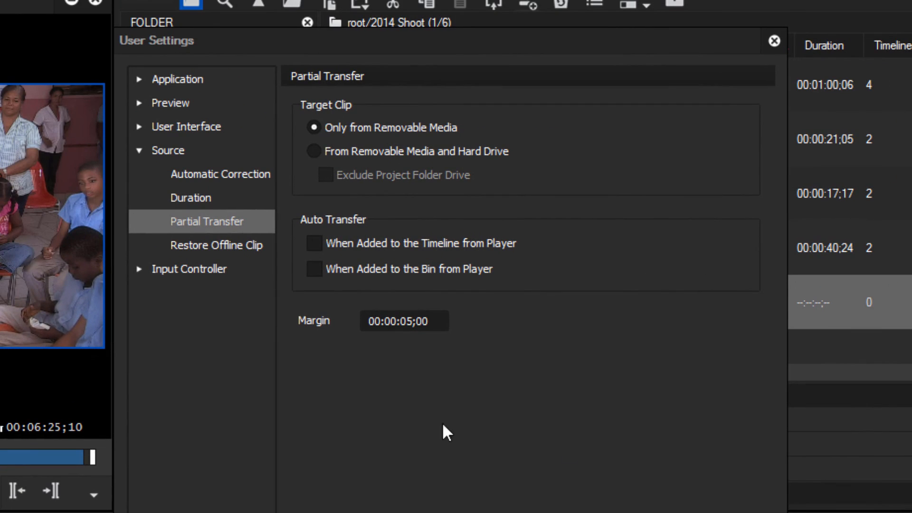
# Set the Restore Offline Clip defaults for transferable, no-file-information and capturable clips to Do nothing, and accept the settings.
pyautogui.click(206, 247)
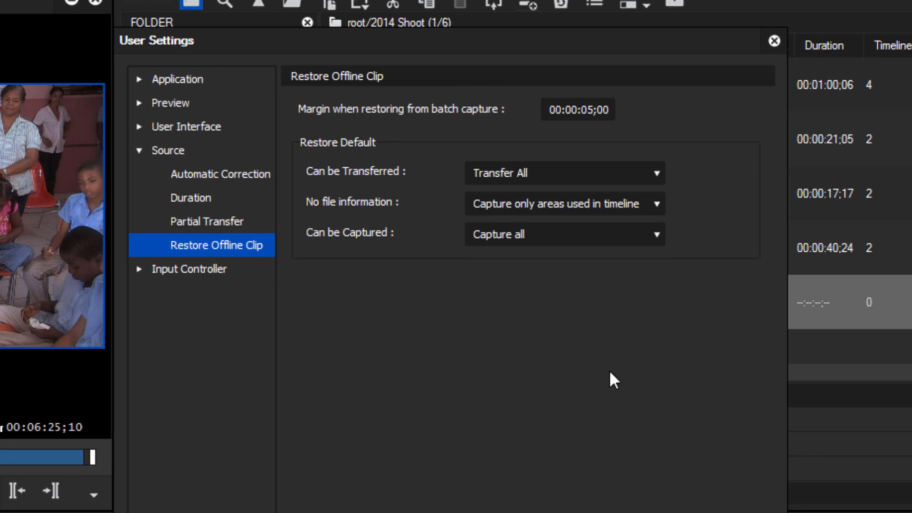
pyautogui.click(658, 172)
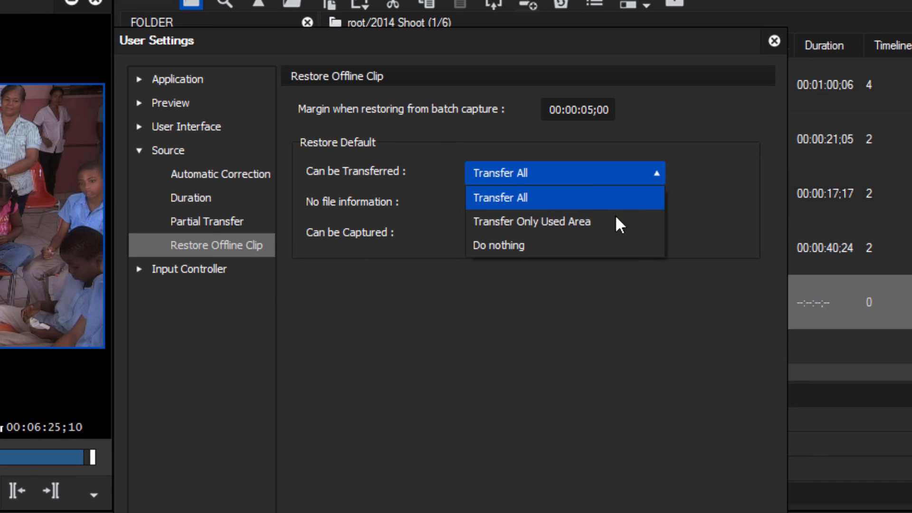
pyautogui.click(585, 243)
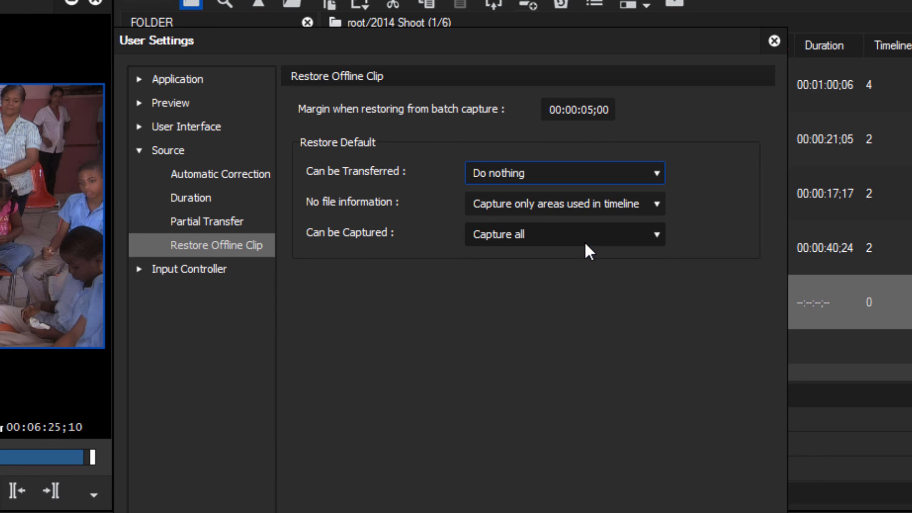
pyautogui.click(653, 206)
pyautogui.click(589, 276)
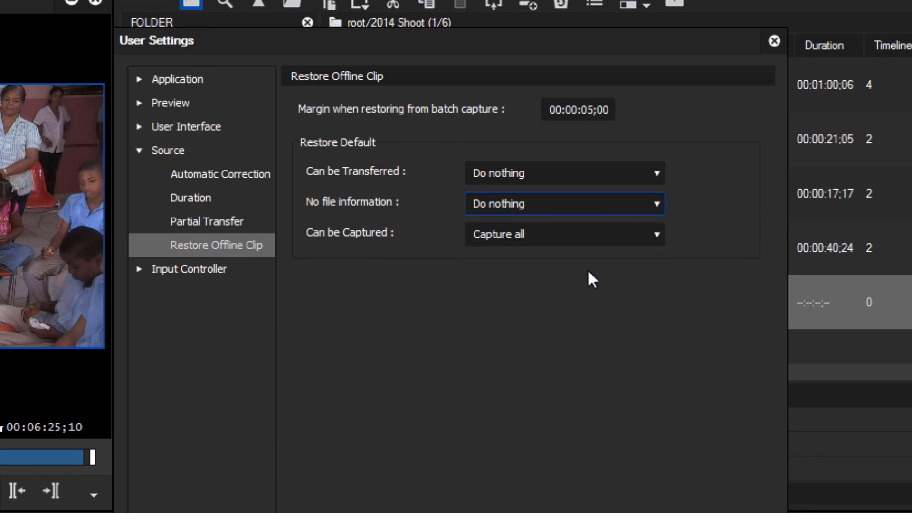
pyautogui.click(657, 234)
pyautogui.click(614, 303)
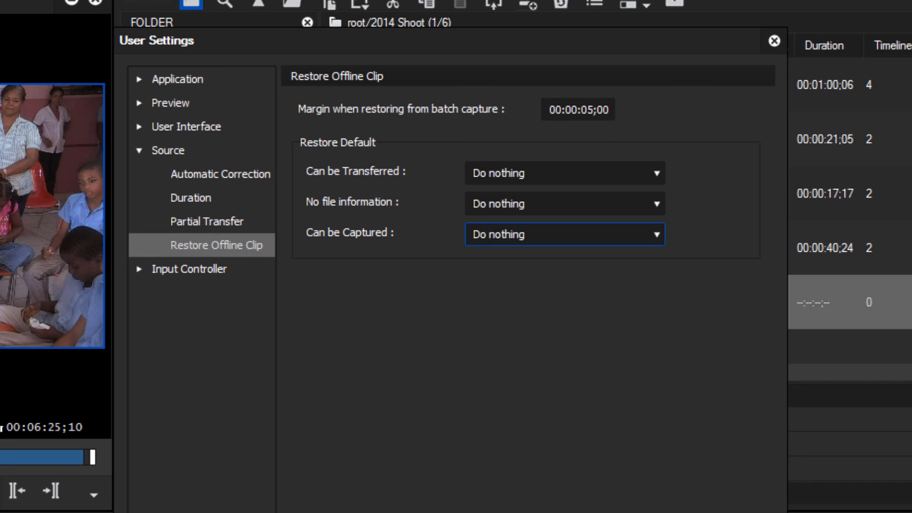
pyautogui.press('Return')
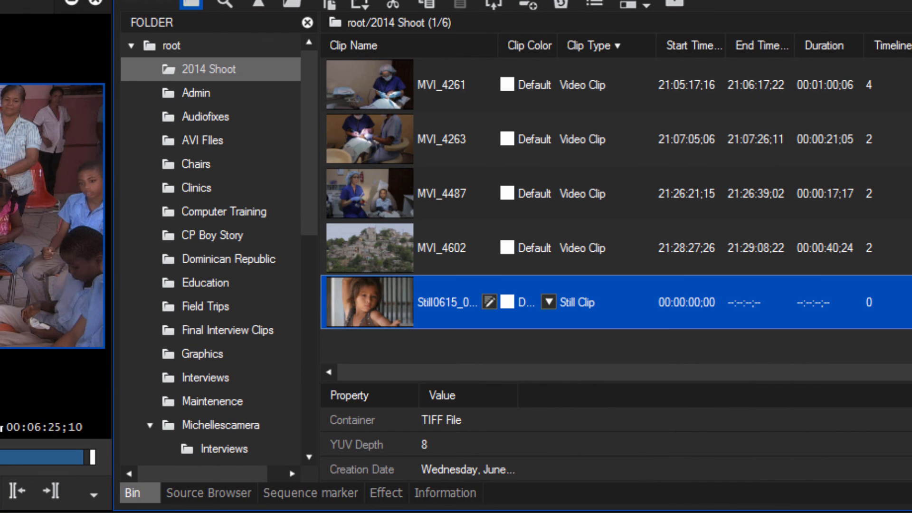
# Open the Sequence Settings.
pyautogui.click(52, 216)
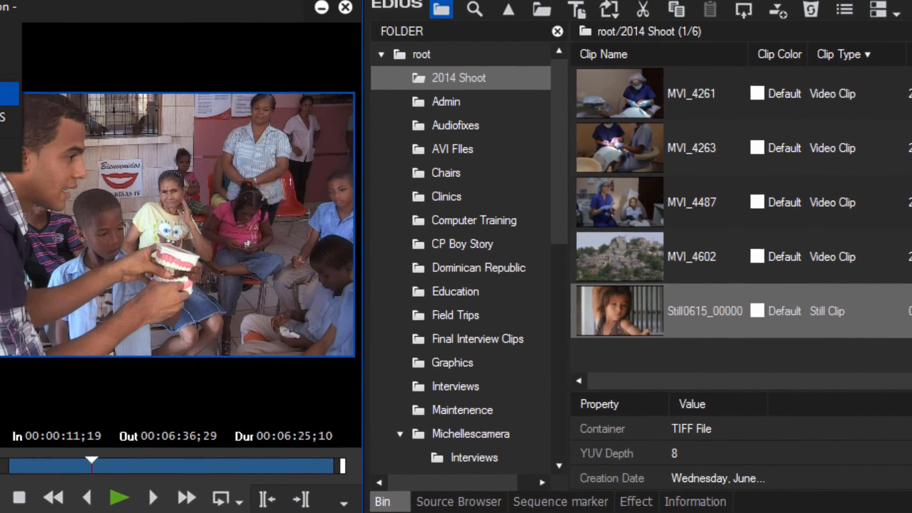
pyautogui.click(132, 16)
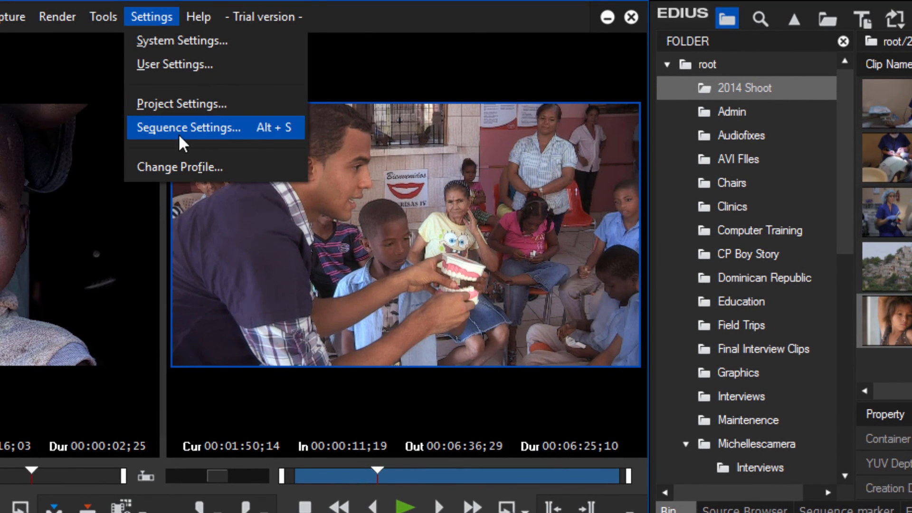